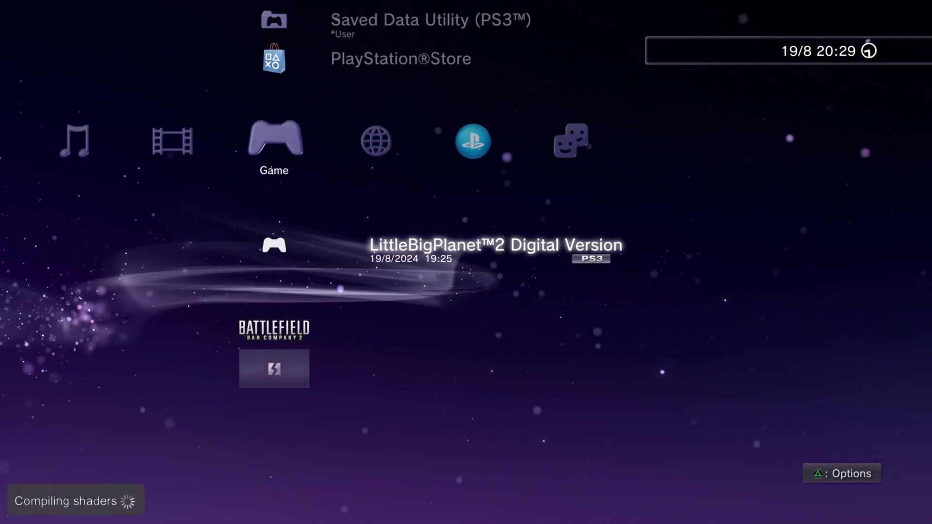
- Browse the XMB's Photo, Video, Game and Network categories and the entries listed under them
key("Right")
key("Left")
key("Left")
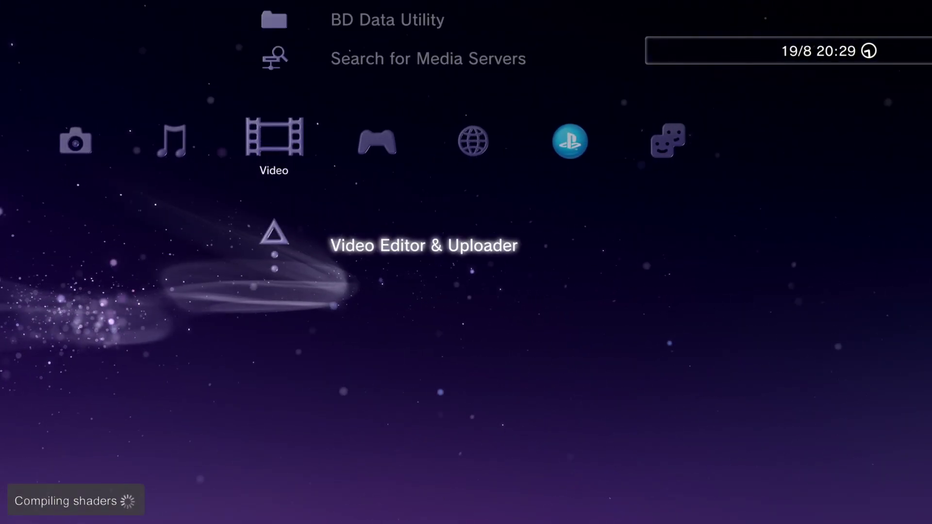
key("Left")
key("Right")
key("Right")
key("Up")
key("Right")
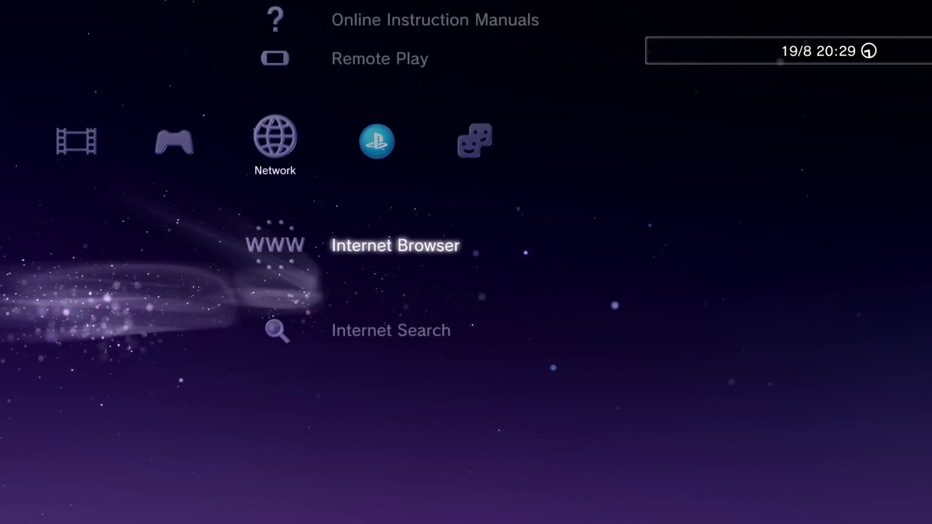
key("Right")
key("Right")
key("Left")
key("Left")
key("Left")
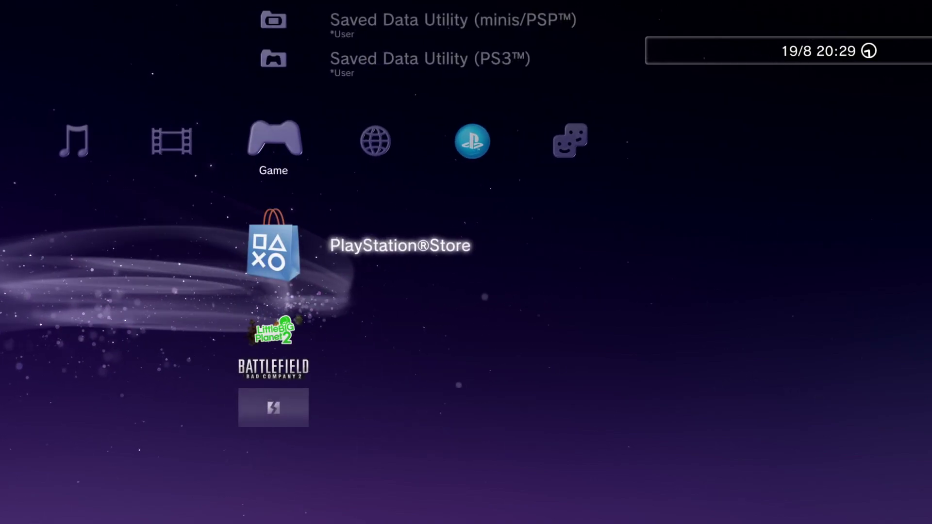
key("Left")
key("Right")
key("Left")
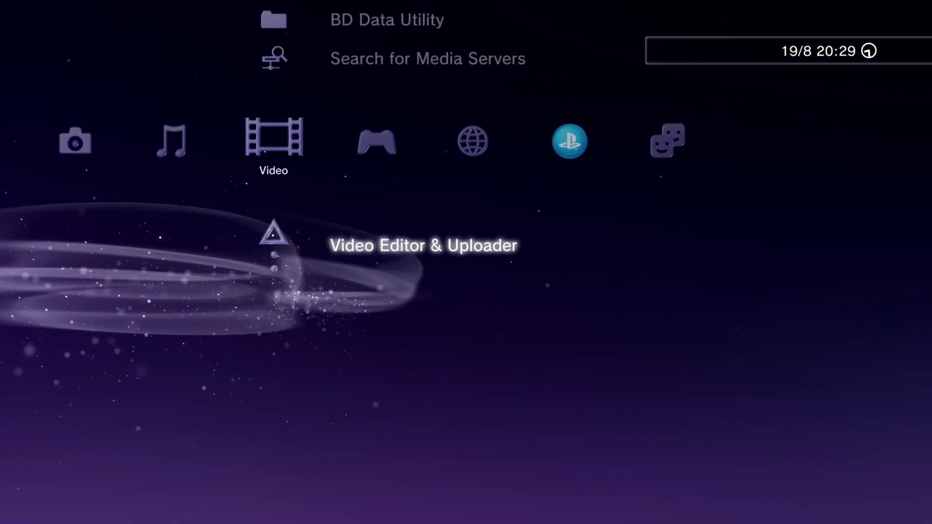
key("Right")
key("Down")
key("Down")
key("Up")
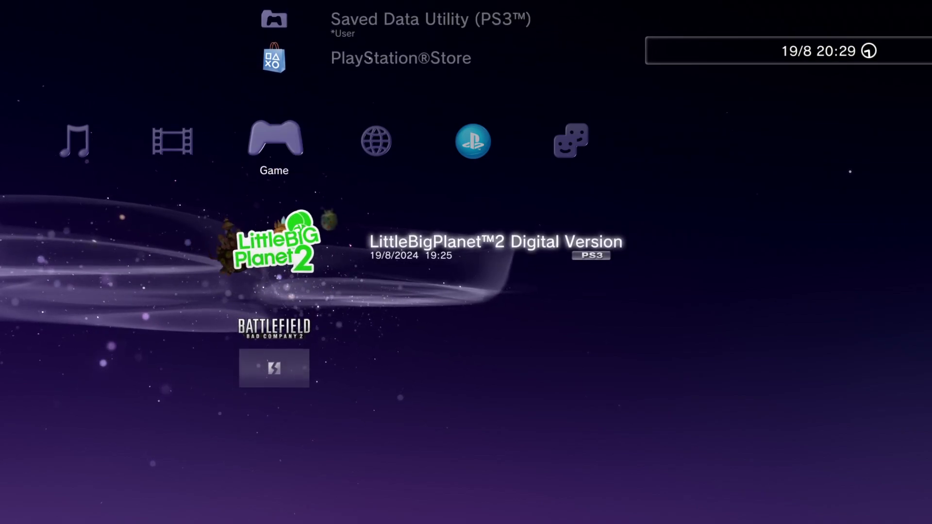
key("Right")
key("Right")
key("Right")
key("Left")
key("Left")
key("Left")
key("Left")
key("Left")
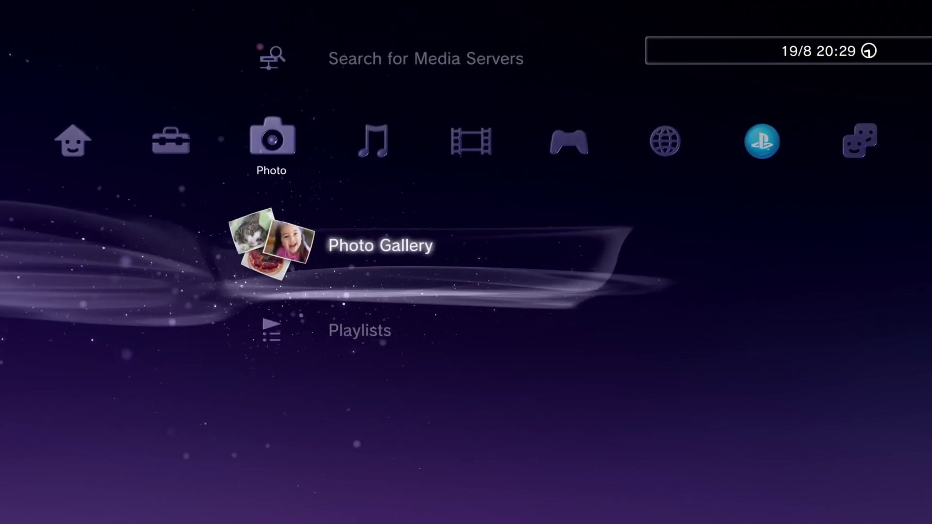
key("Right")
key("Right")
key("Right")
- Try to launch BATTLEFIELD: Bad Company 2 from the Game category and return to the game list
key("Down")
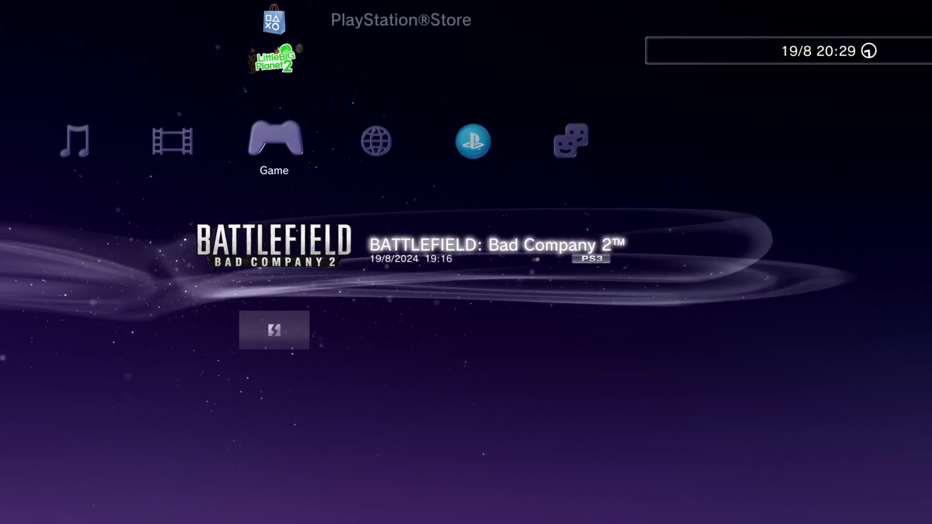
key("x")
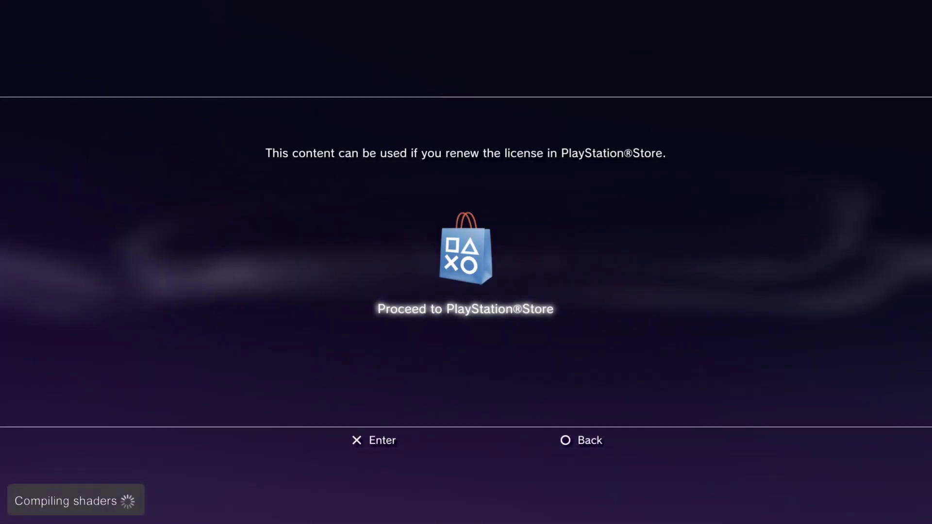
key("c")
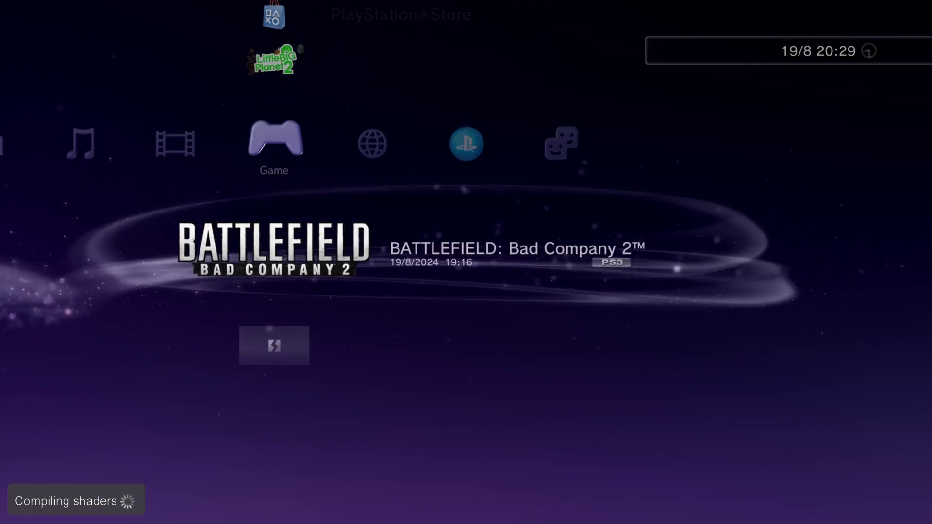
- Examine the options available for BATTLEFIELD: Bad Company 2 and close them without choosing any
key("v")
key("Down")
key("Down")
key("Down")
key("Down")
key("Down")
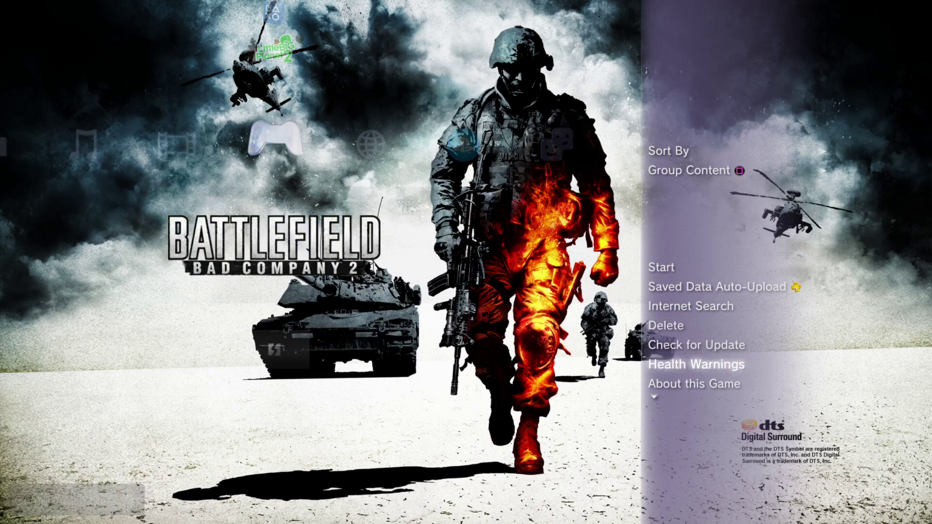
key("Up")
key("Up")
key("Up")
key("Up")
key("Up")
key("c")
key("Up")
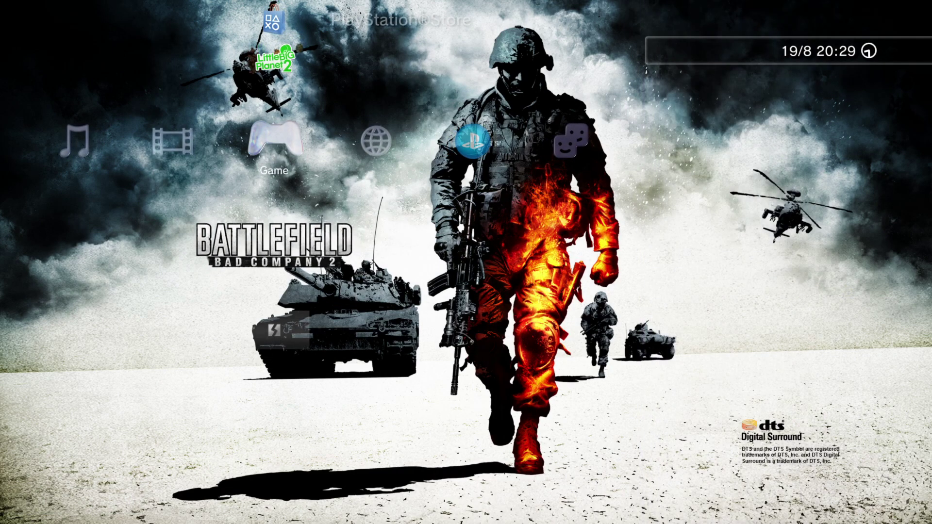
key("Down")
key("Down")
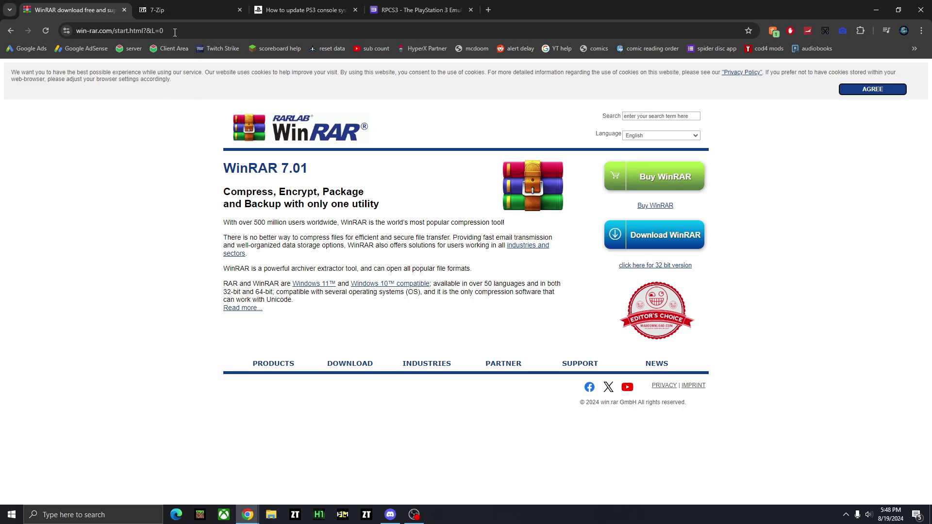
- In Chrome, review the WinRAR and 7-Zip download pages and close both sites
left_click(176, 7)
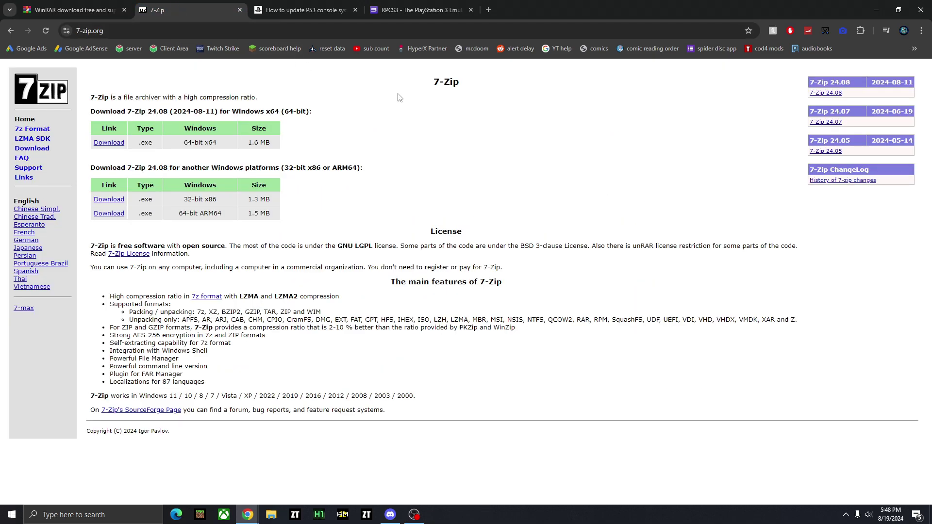
left_click(73, 10)
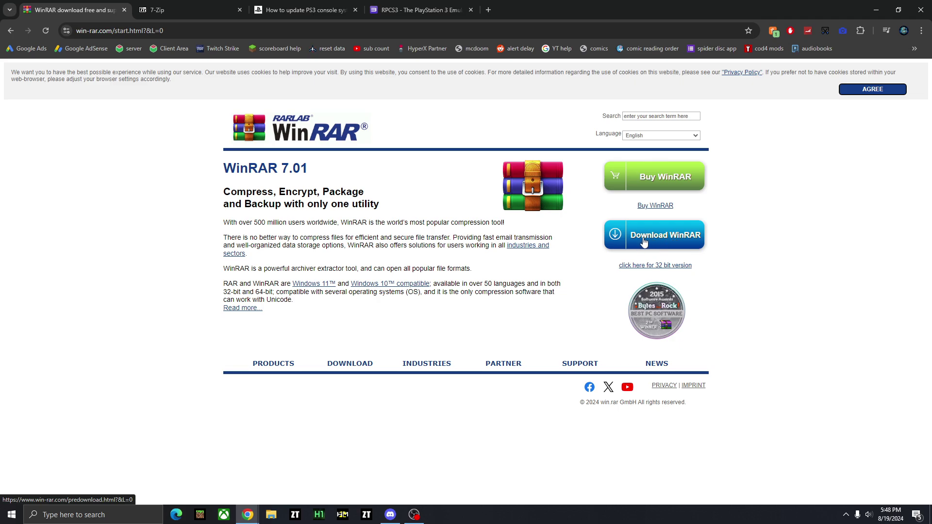
left_click(176, 9)
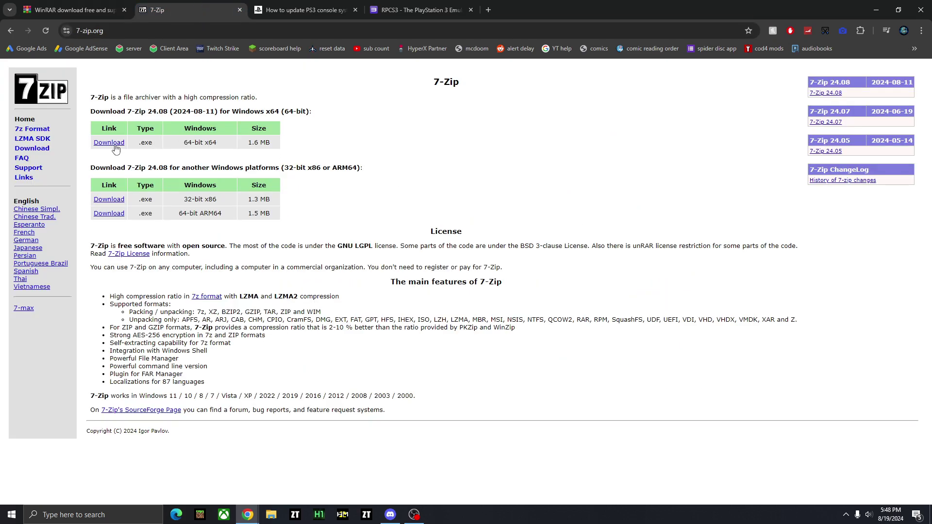
left_click(123, 11)
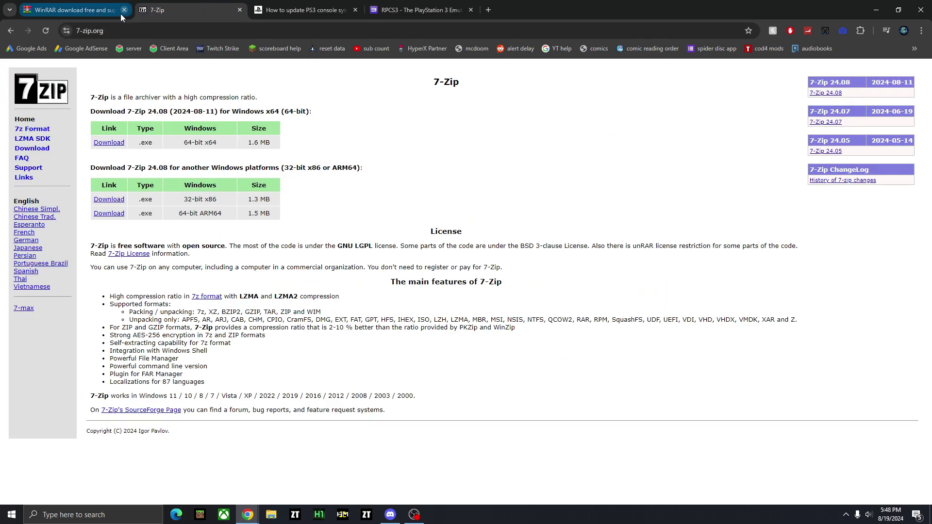
left_click(124, 11)
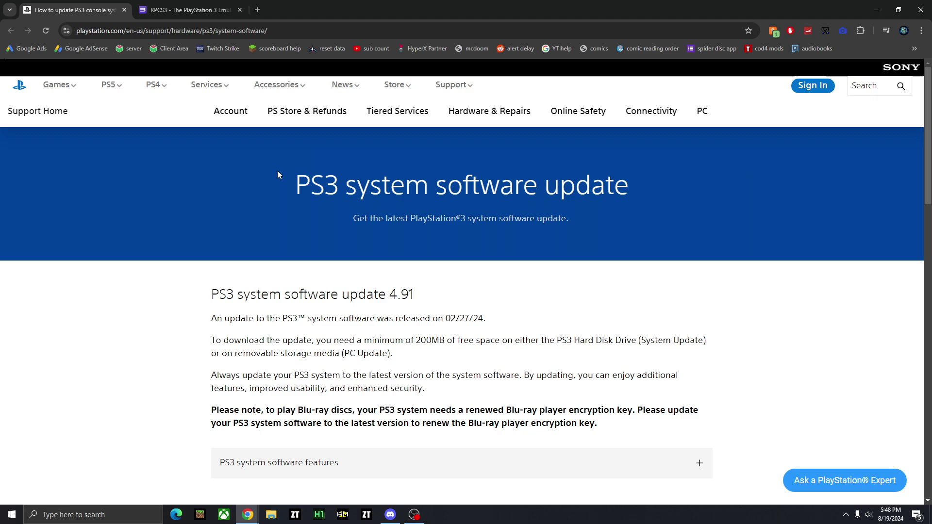
- Examine the PS3 system software update 4.91 information and the update and reinstall methods on the PlayStation support page
scroll(361, 179, "down", 5)
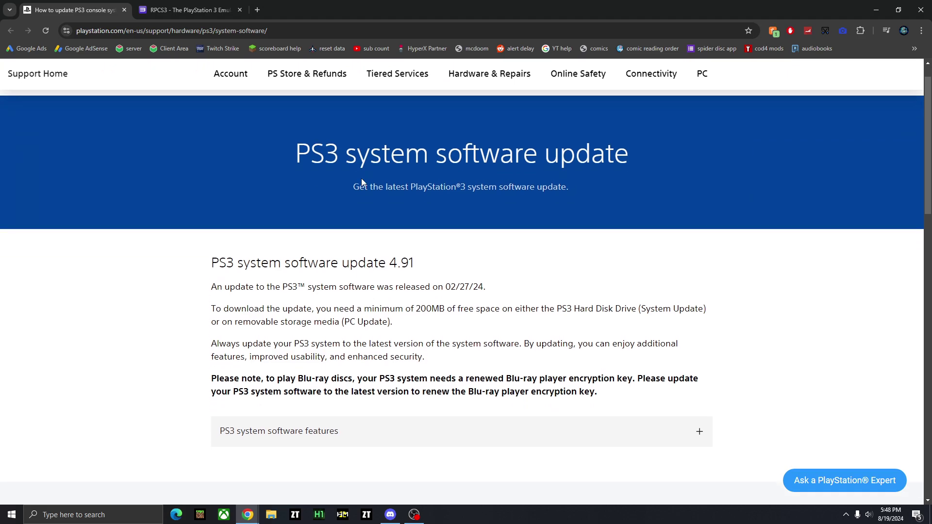
scroll(375, 183, "up", 3)
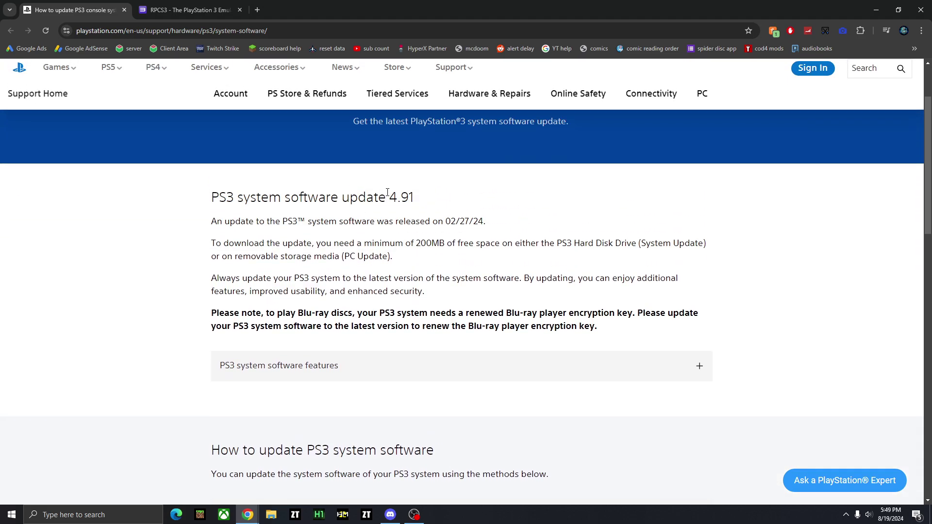
left_click_drag(387, 192, 486, 225)
left_click(430, 204)
left_click(492, 224)
scroll(717, 192, "down", 7)
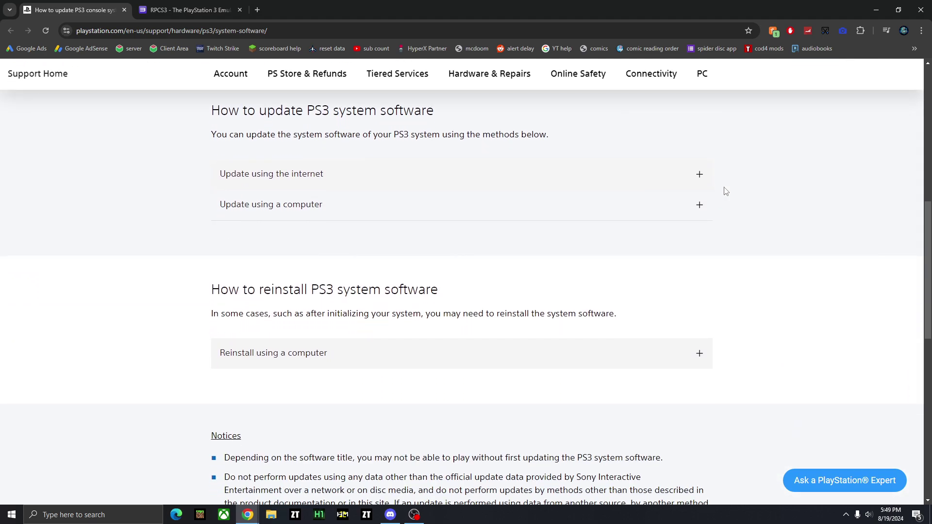
scroll(762, 189, "down", 2)
scroll(578, 231, "up", 3)
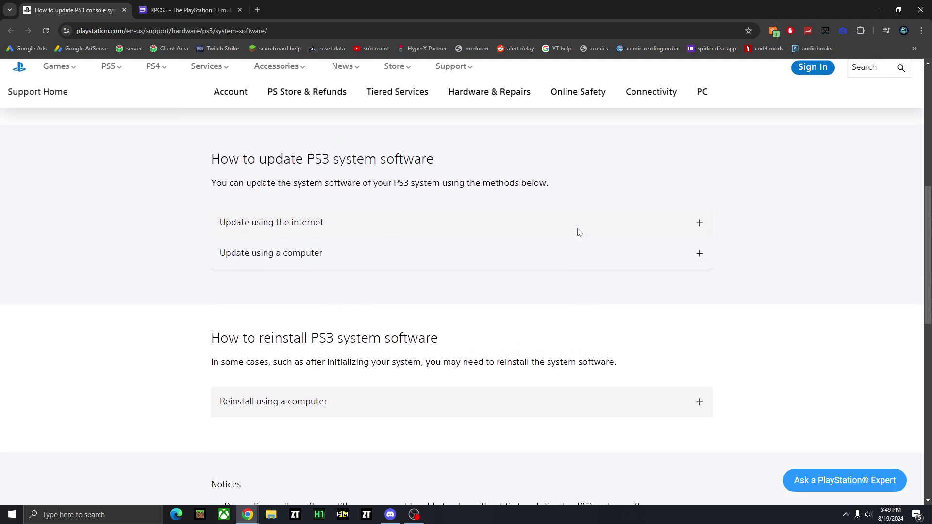
- Save the PS3 update file PS3UPDAT.PUP from the Reinstall using a computer section to the Desktop and check its download
scroll(448, 242, "down", 3)
left_click(340, 256)
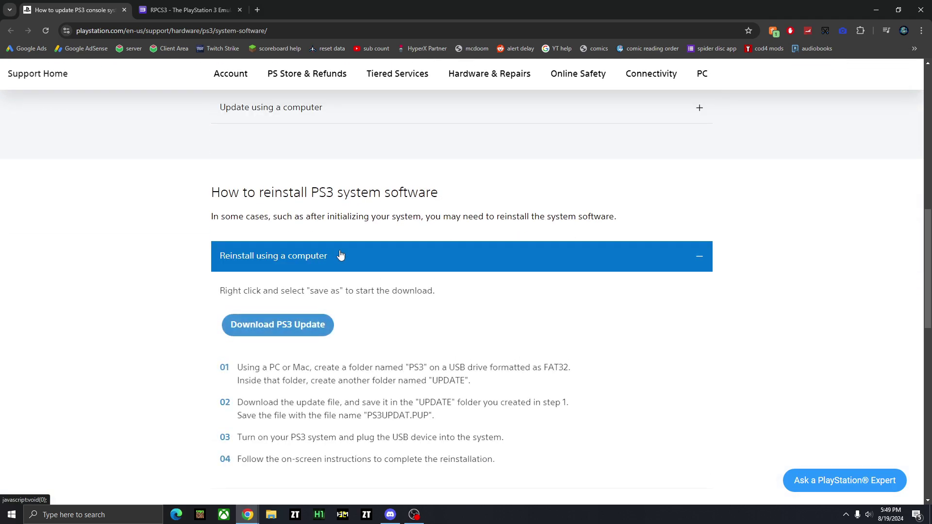
right_click(265, 325)
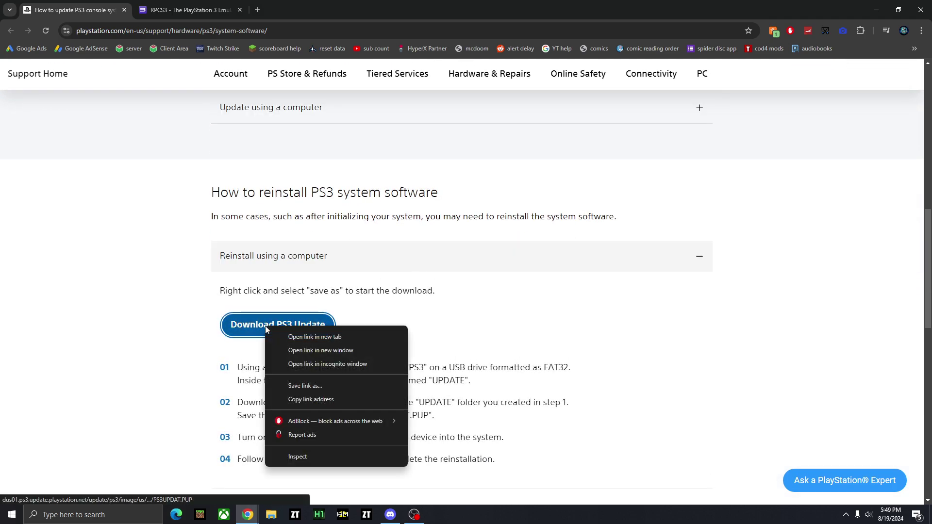
left_click(305, 385)
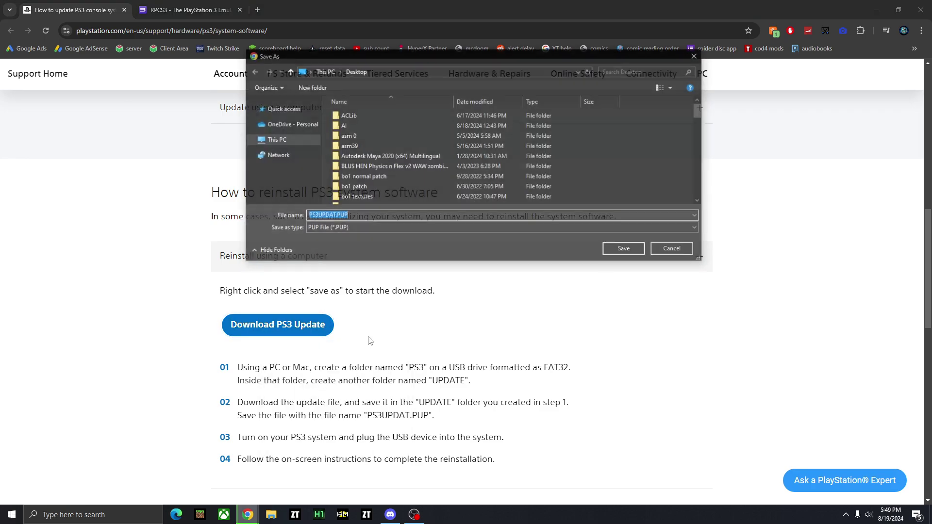
left_click(524, 216)
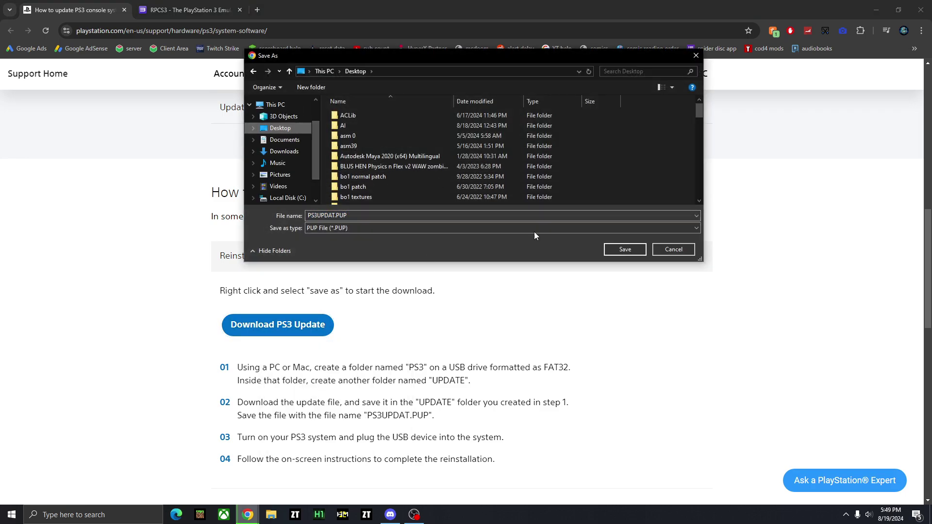
left_click(606, 249)
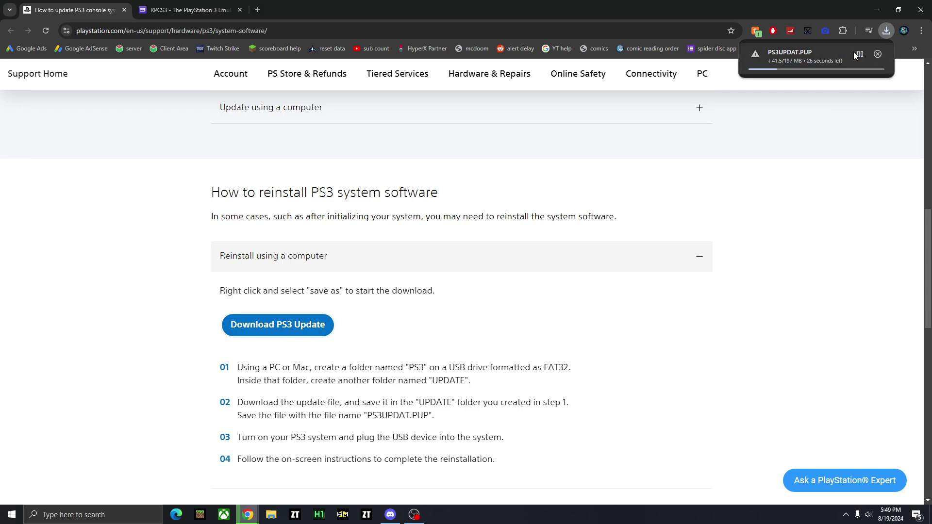
left_click(853, 53)
left_click(886, 34)
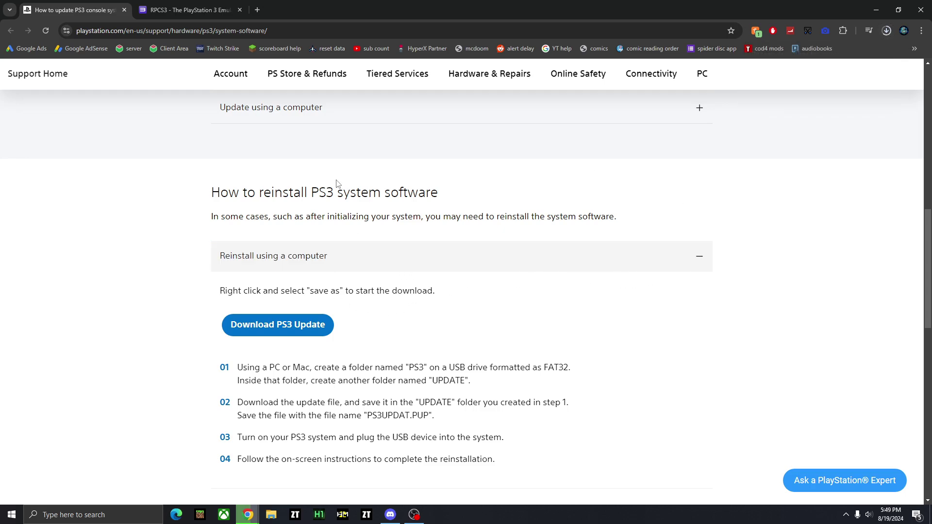
- Download the latest Windows build of RPCS3, build 0.0.32-16843, from rpcs3.net and save the .7z archive to the Desktop
left_click(191, 11)
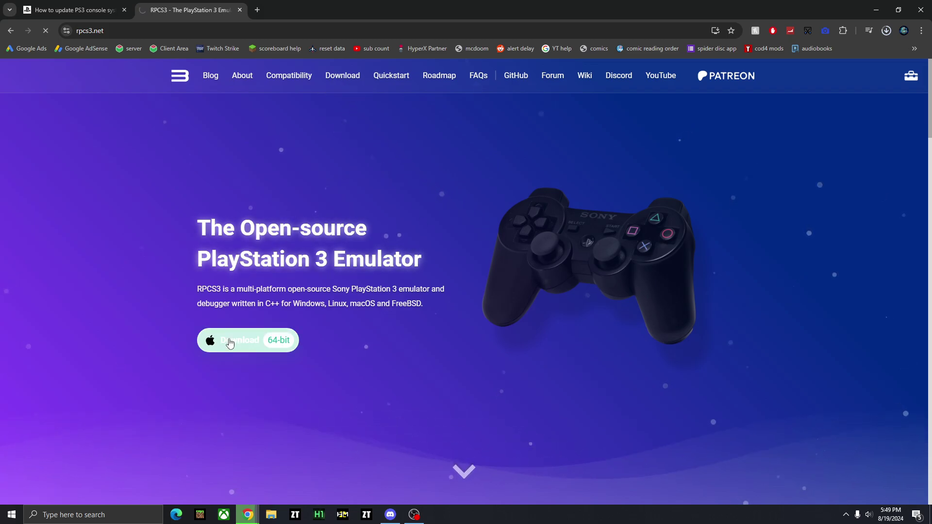
left_click(252, 341)
scroll(668, 249, "down", 4)
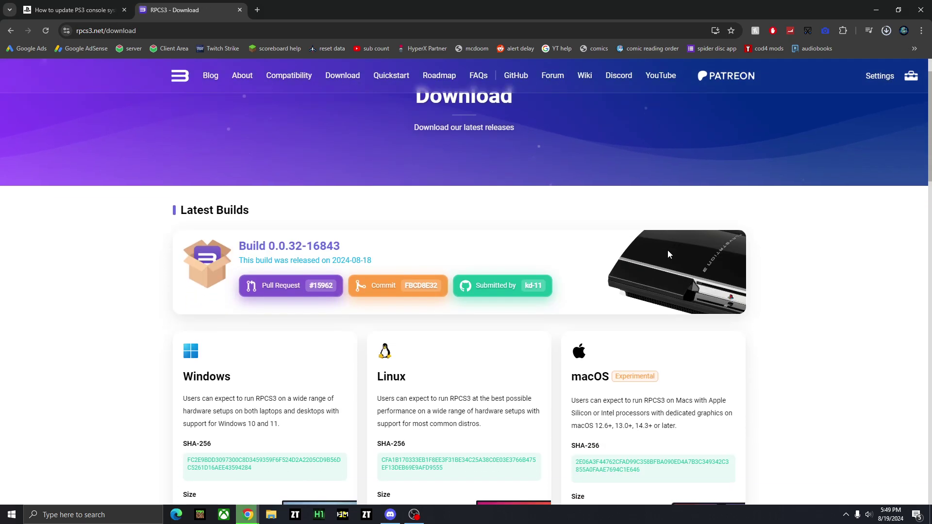
scroll(615, 218, "down", 3)
scroll(443, 167, "up", 2)
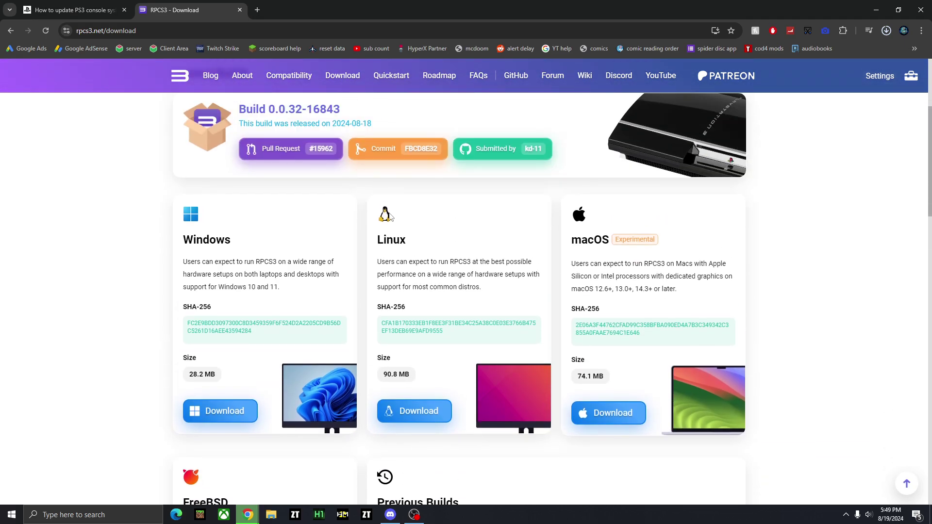
left_click(226, 408)
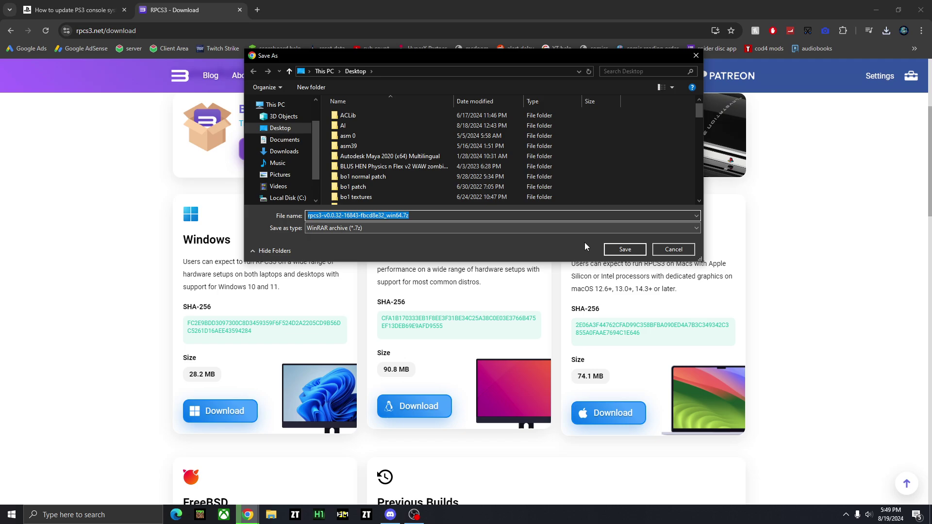
left_click(624, 250)
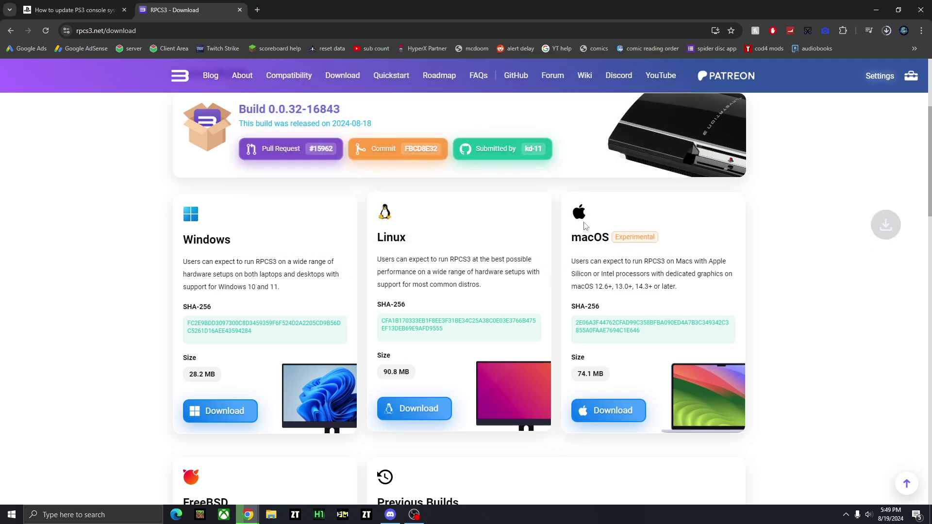
left_click(888, 32)
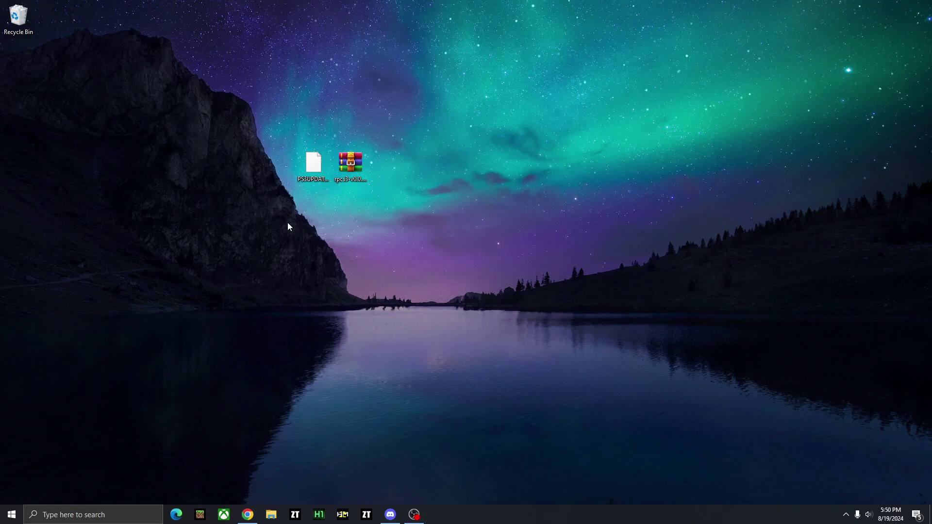
- Extract the RPCS3 .7z archive on the Desktop into its own folder, rpcs3-v0.0.32-16843-fbcd8e32_win64
left_click_drag(284, 222, 399, 139)
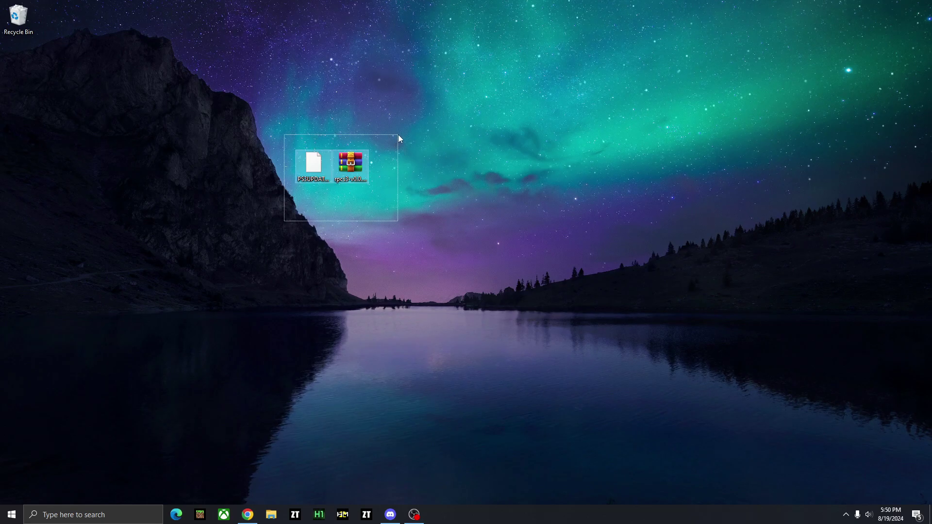
left_click(409, 159)
left_click(359, 180)
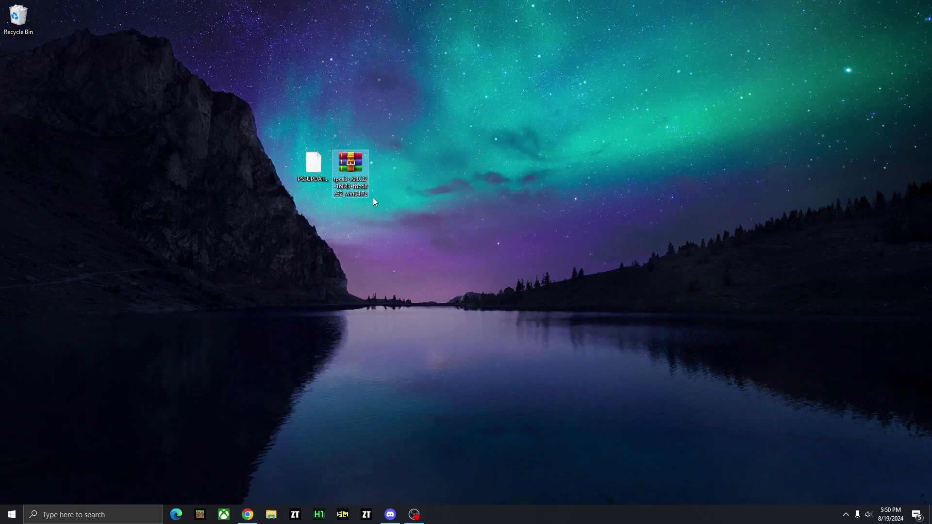
right_click(350, 188)
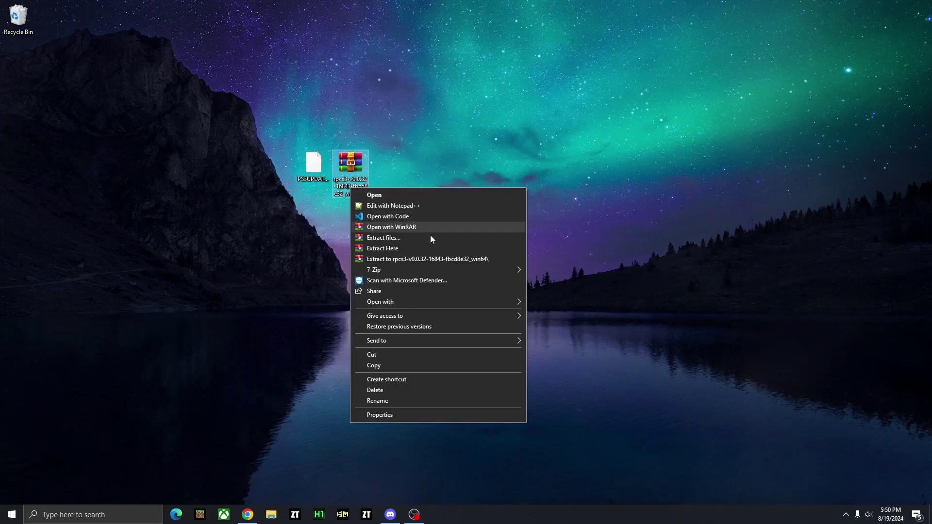
left_click(447, 259)
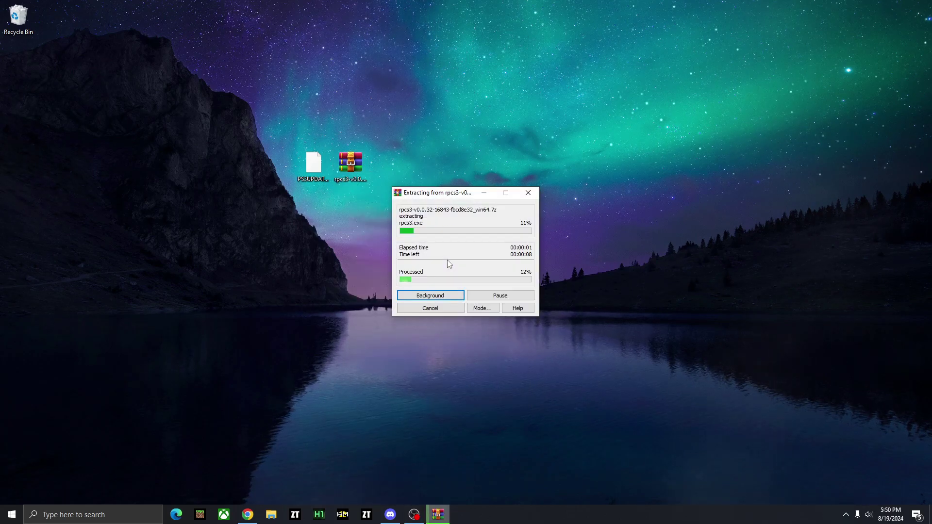
- Clear the RPCS3 archive from the Desktop and place the extracted folder beside PS3UPDAT.PUP
right_click(358, 174)
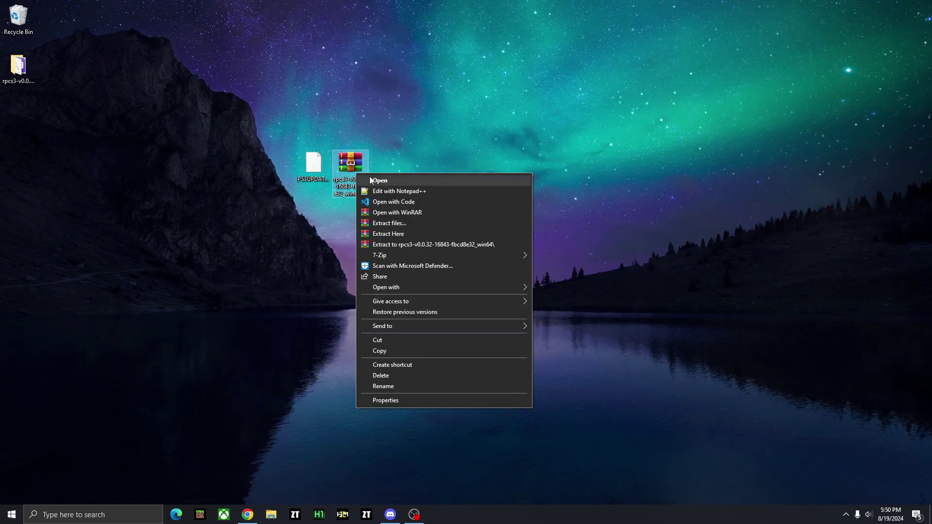
left_click(477, 158)
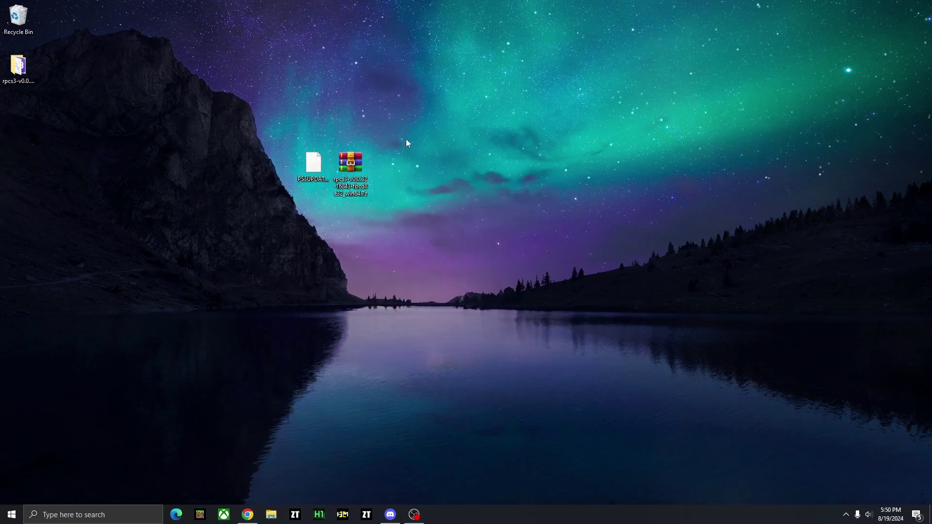
left_click(313, 165)
left_click(346, 165, "ctrl")
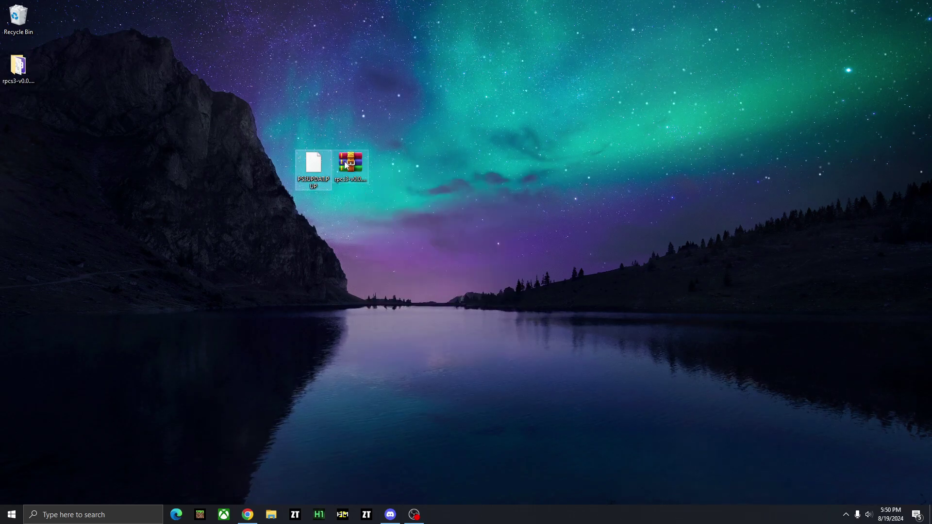
left_click_drag(346, 165, 365, 165)
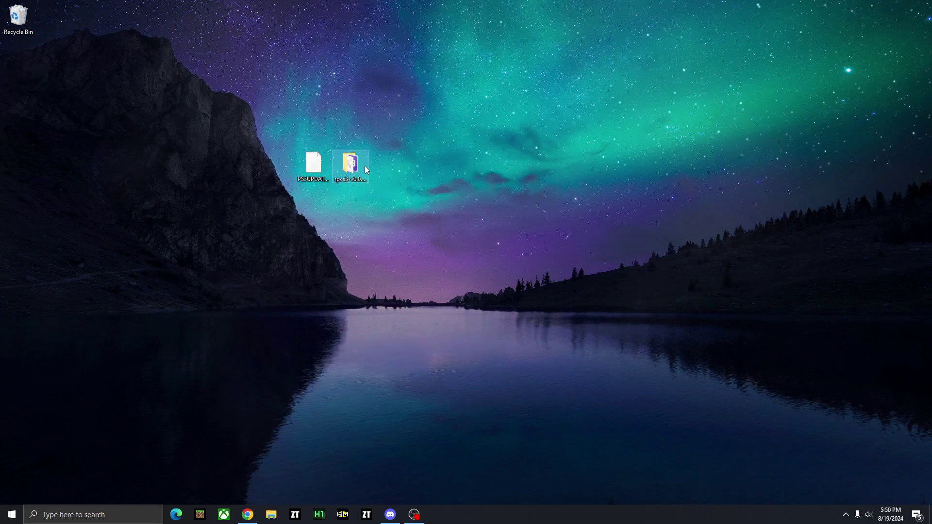
- Launch rpcs3.exe from the extracted folder and continue past the welcome dialog with the Quickstart guide marked as read and Do not show again enabled
double_click(365, 165)
scroll(418, 291, "down", 1)
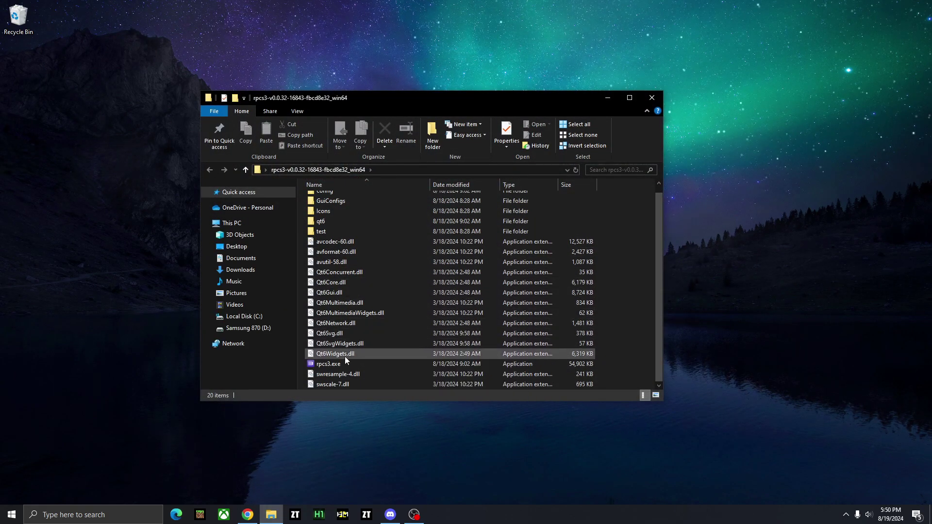
left_click(356, 364)
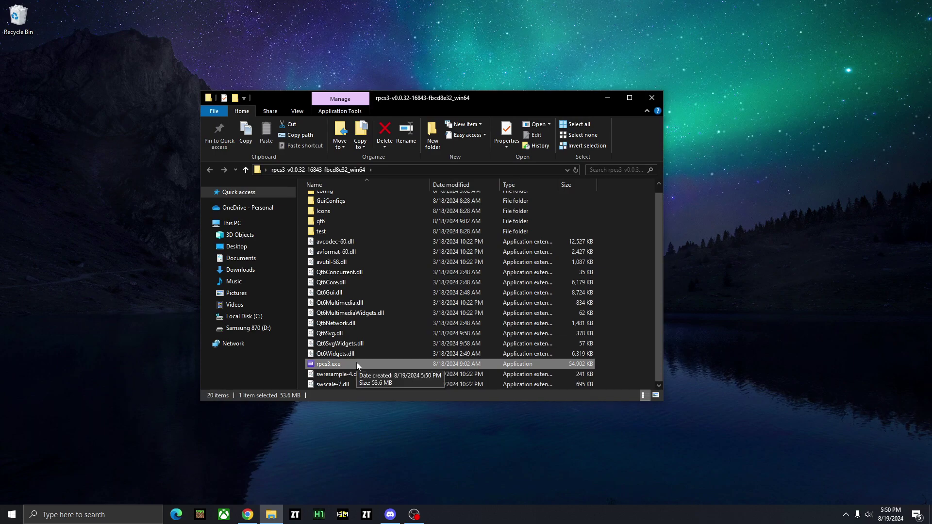
double_click(356, 364)
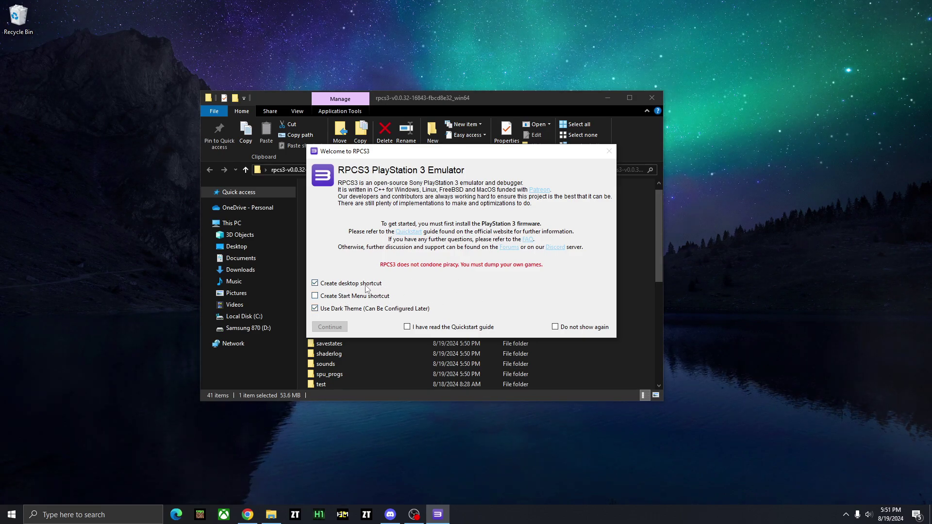
left_click(407, 328)
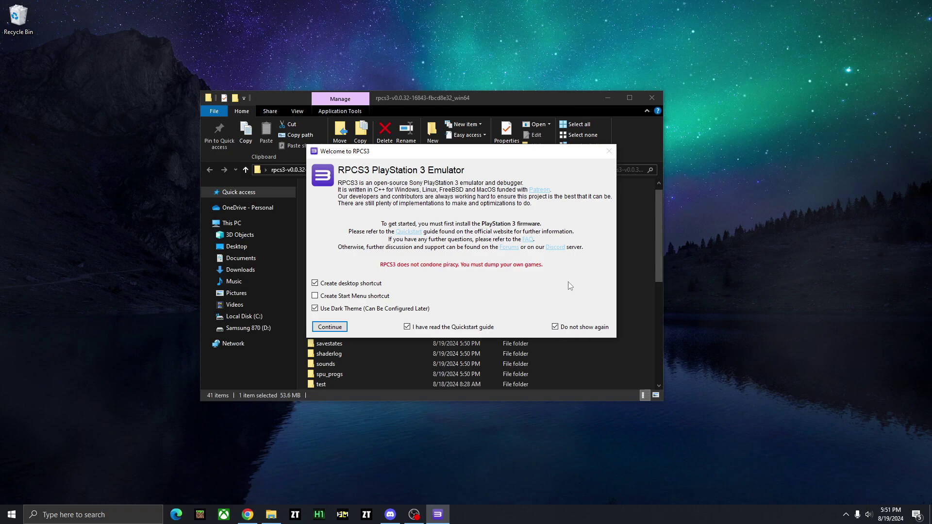
left_click(334, 327)
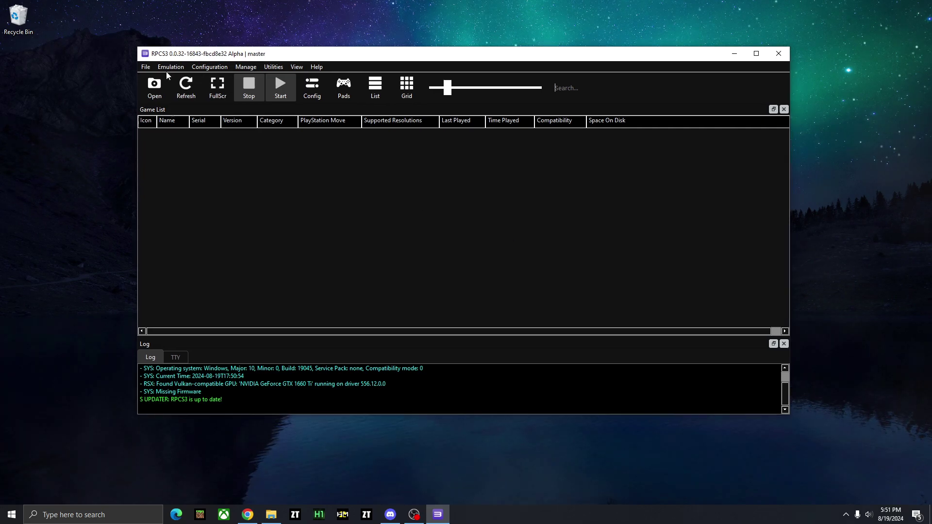
- Install the PS3 firmware from PS3UPDAT.PUP on the Desktop and dismiss the completion message
left_click(148, 68)
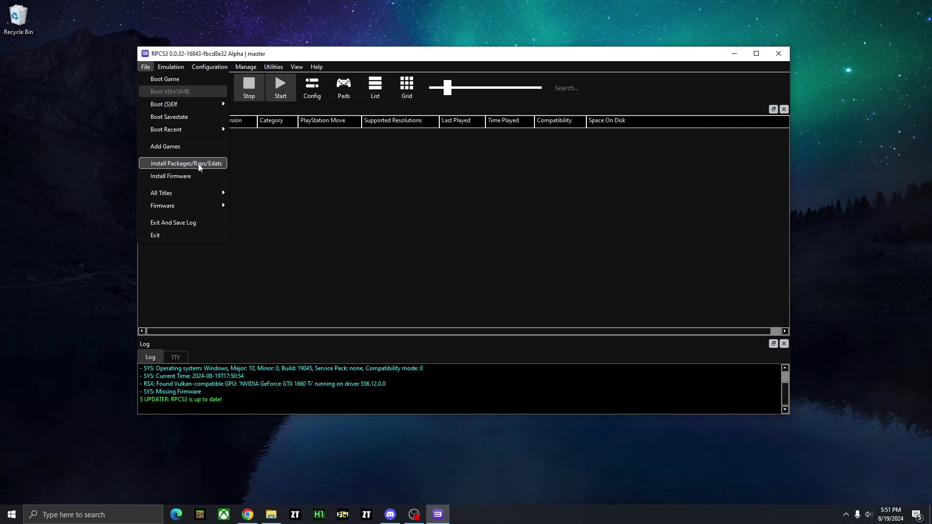
left_click(190, 175)
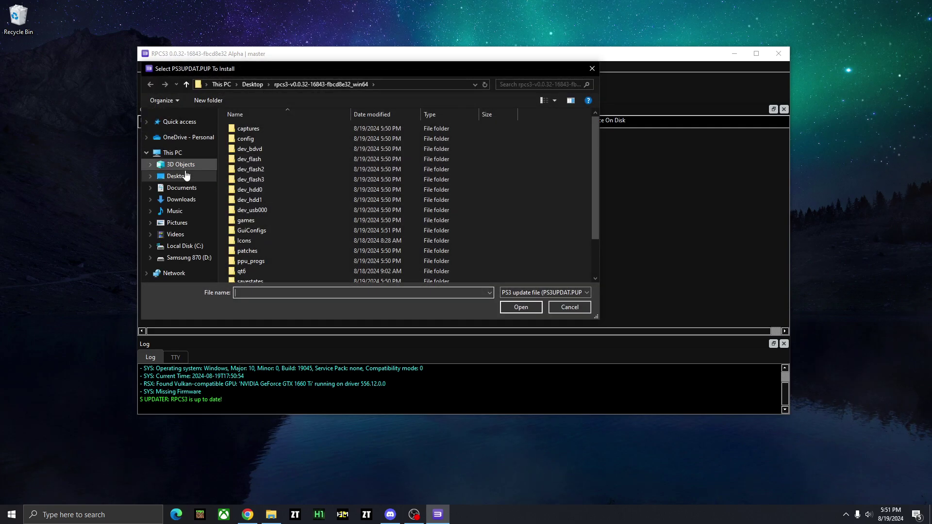
left_click(183, 176)
scroll(263, 197, "down", 10)
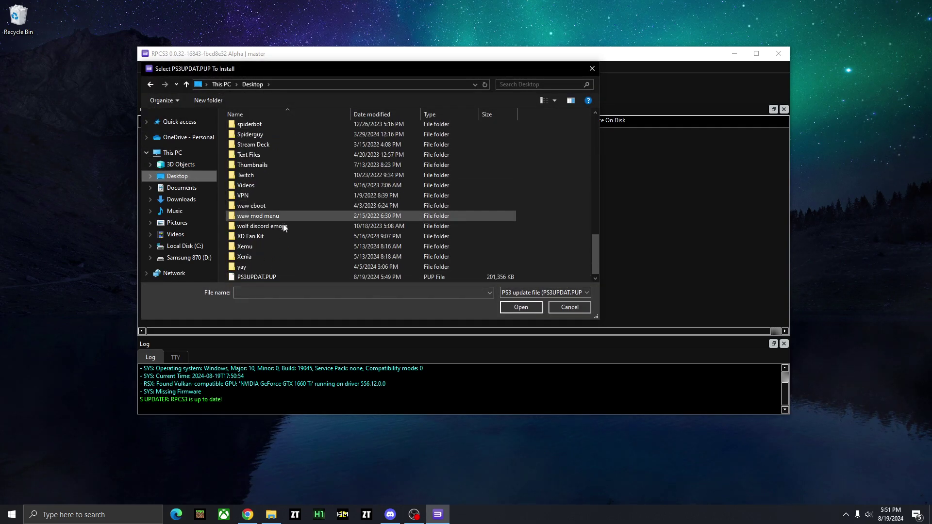
left_click(279, 275)
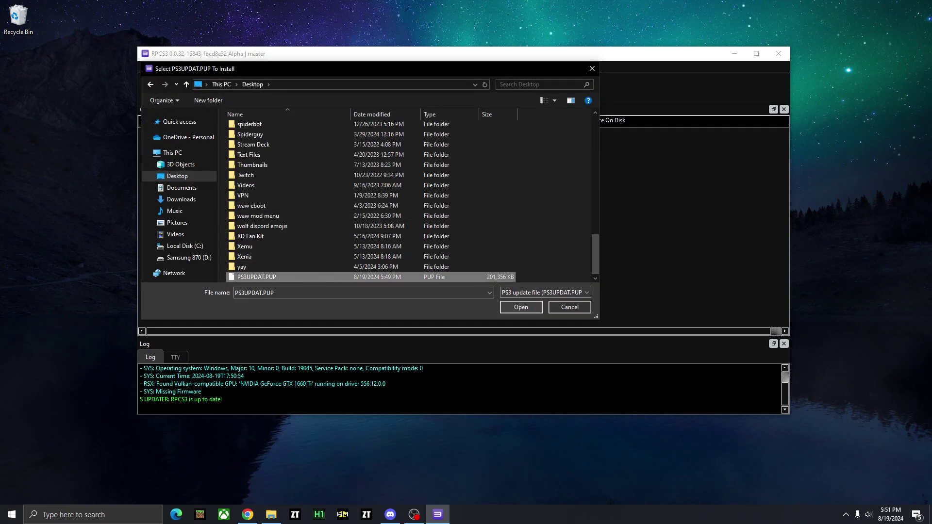
left_click(520, 306)
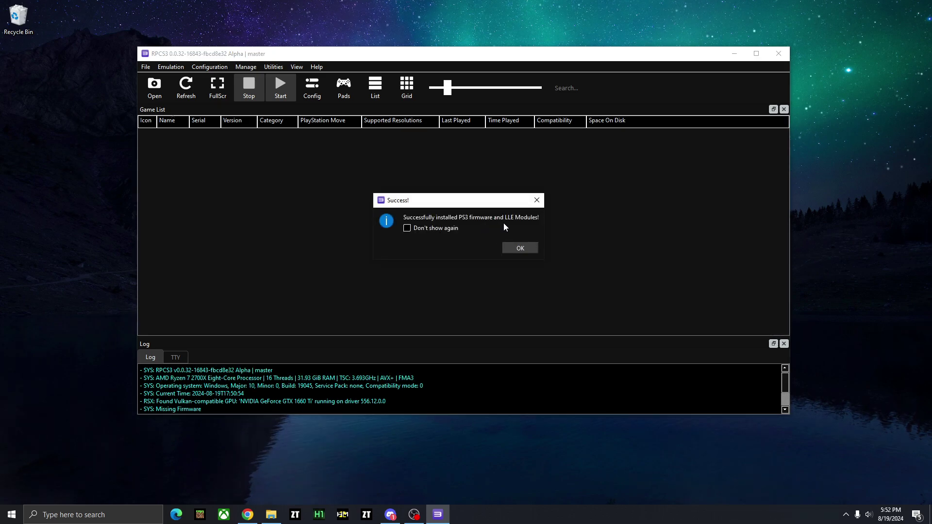
left_click(518, 249)
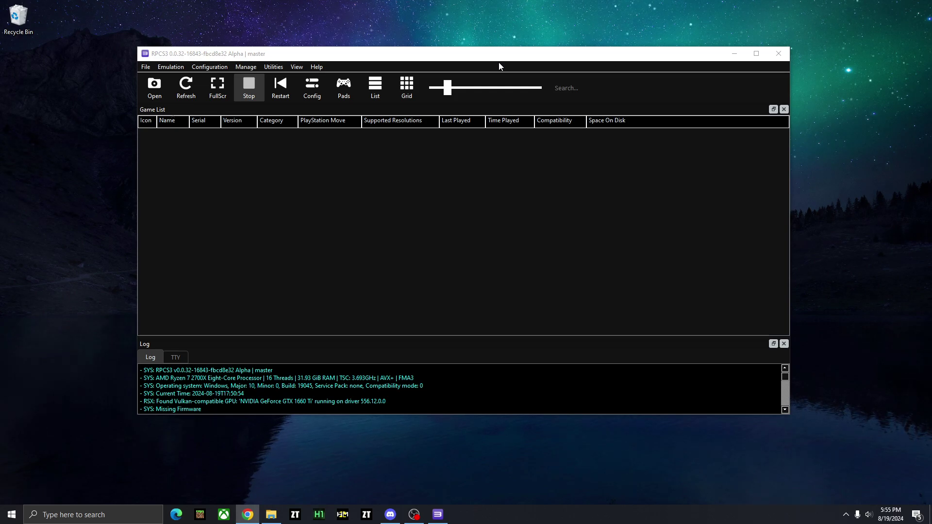
- Set Player 1's gamepad handler to DualSense, review its button mappings, and save the gamepad settings
left_click(344, 85)
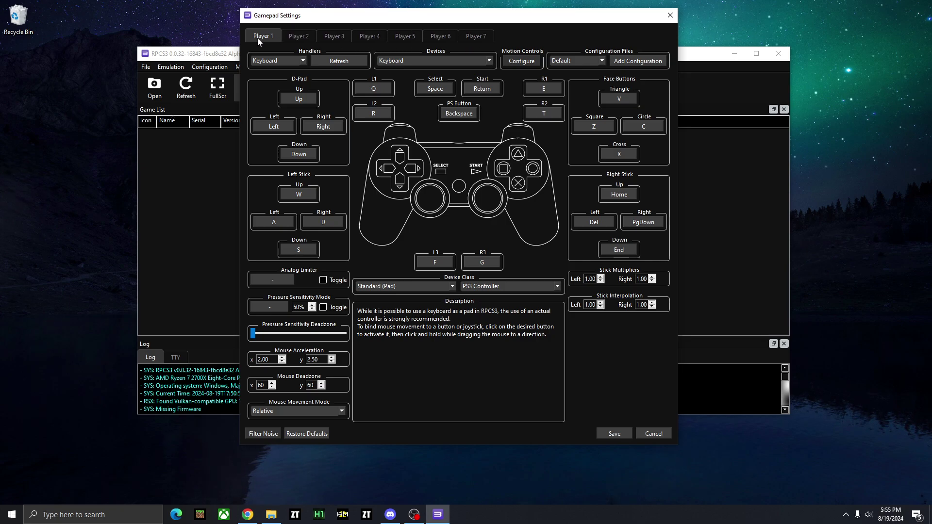
left_click(302, 64)
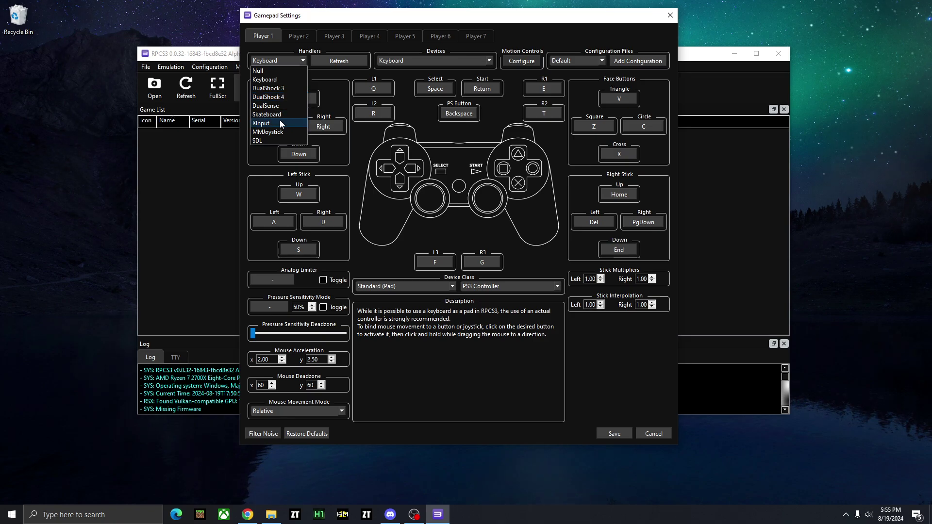
left_click(279, 106)
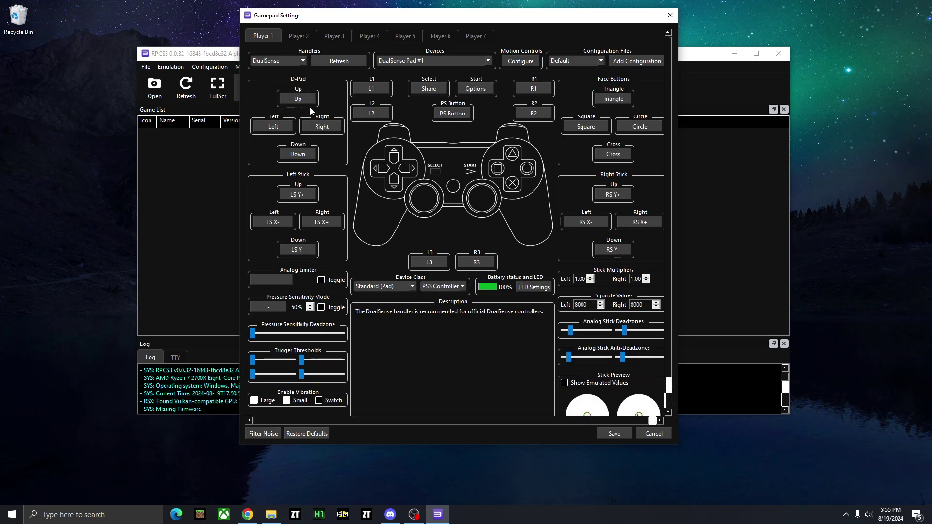
scroll(533, 368, "down", 1)
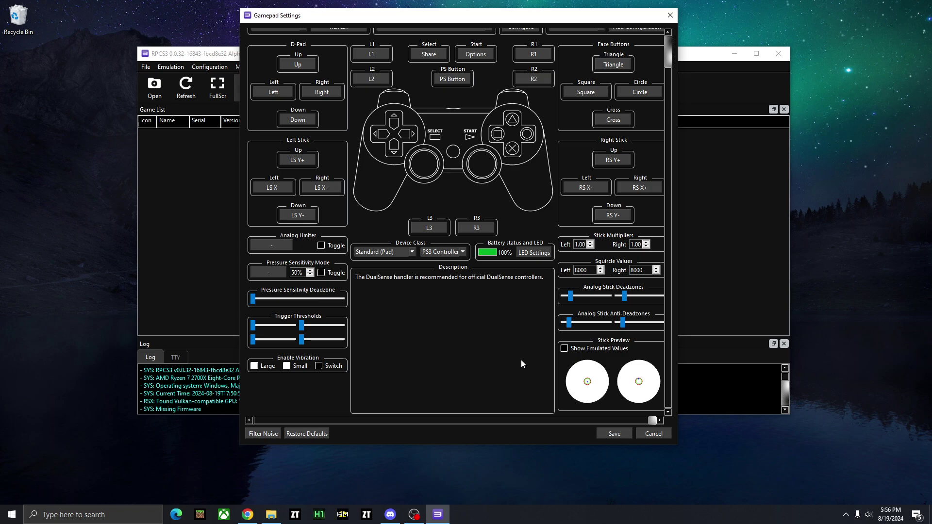
scroll(521, 360, "up", 1)
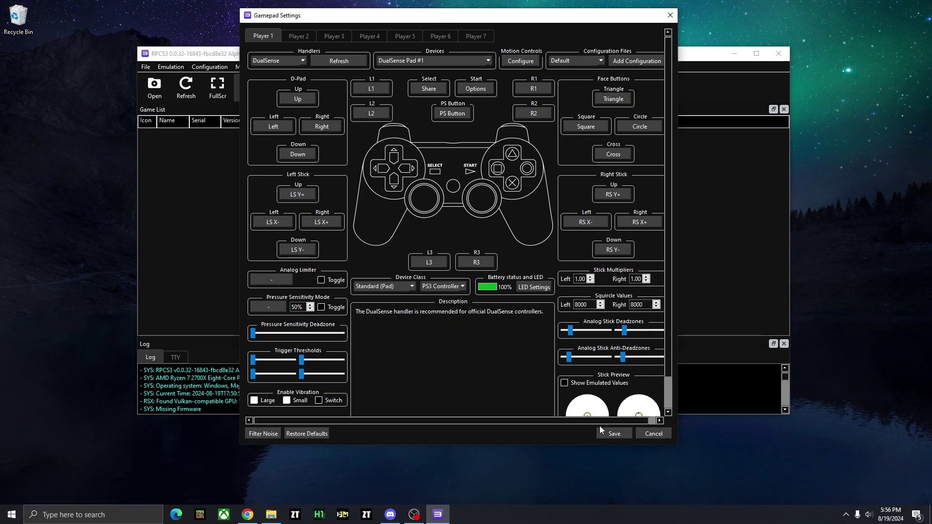
left_click(614, 434)
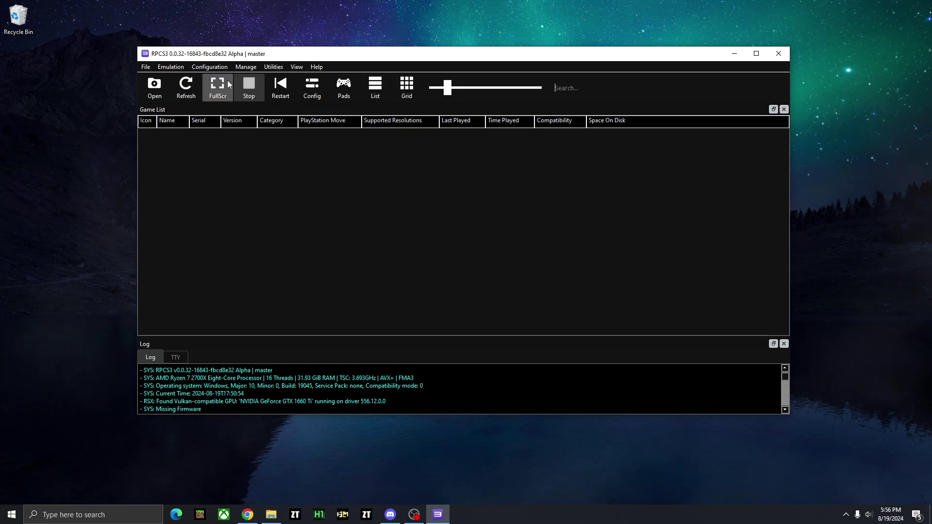
- Enable SPU loop detection in the CPU configuration settings
left_click(216, 68)
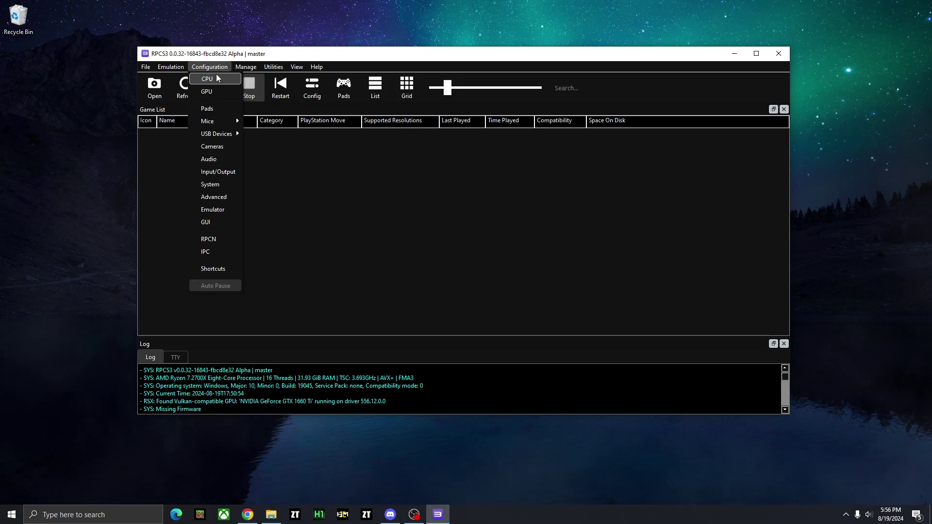
left_click(217, 78)
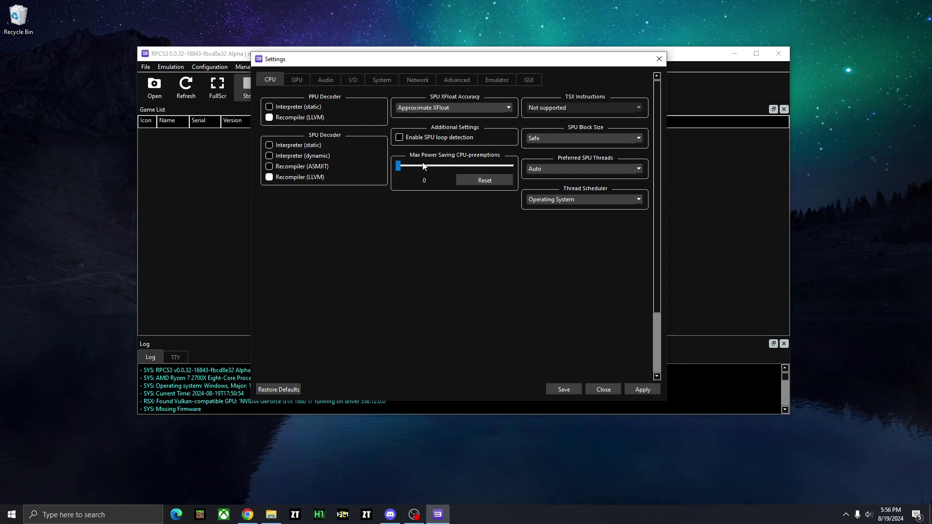
left_click(400, 139)
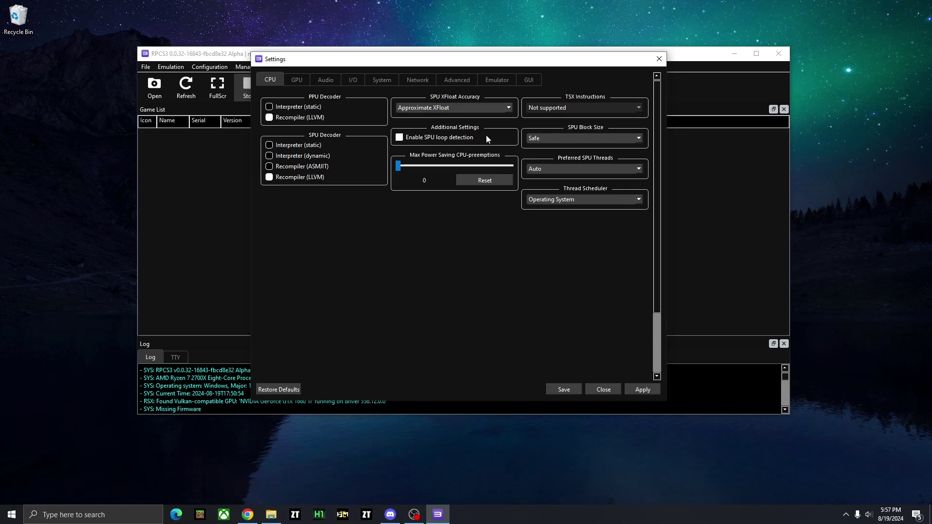
- In the GPU settings, check the graphics device choices, set the resolution scale to 150% (1920x1080), and save the configuration
left_click(297, 80)
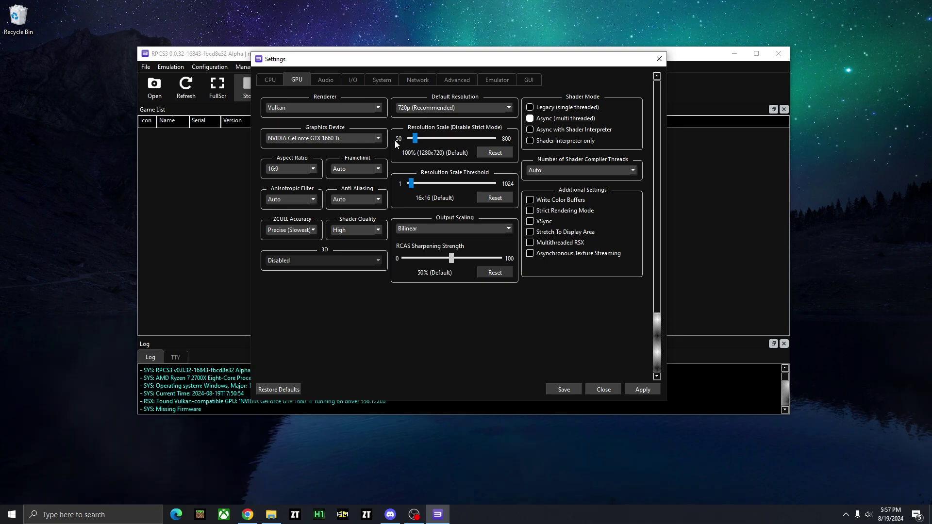
left_click(374, 139)
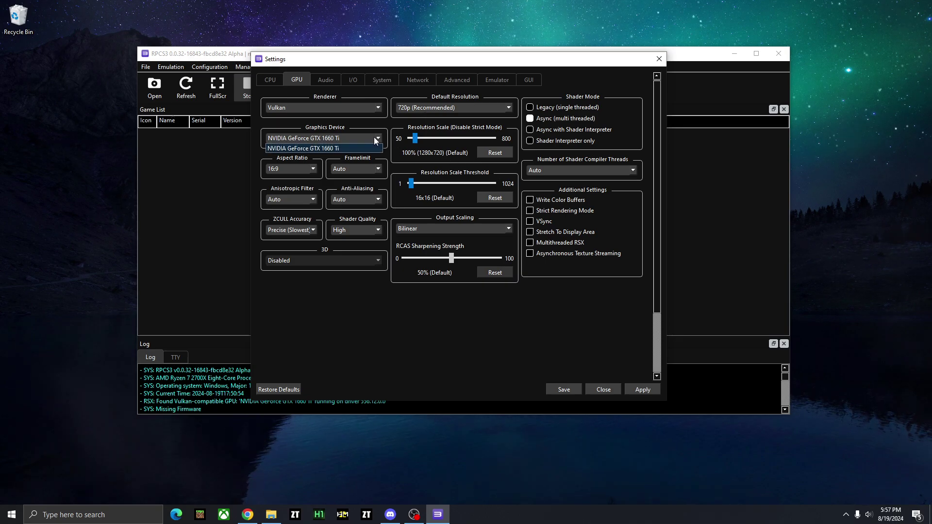
left_click(374, 139)
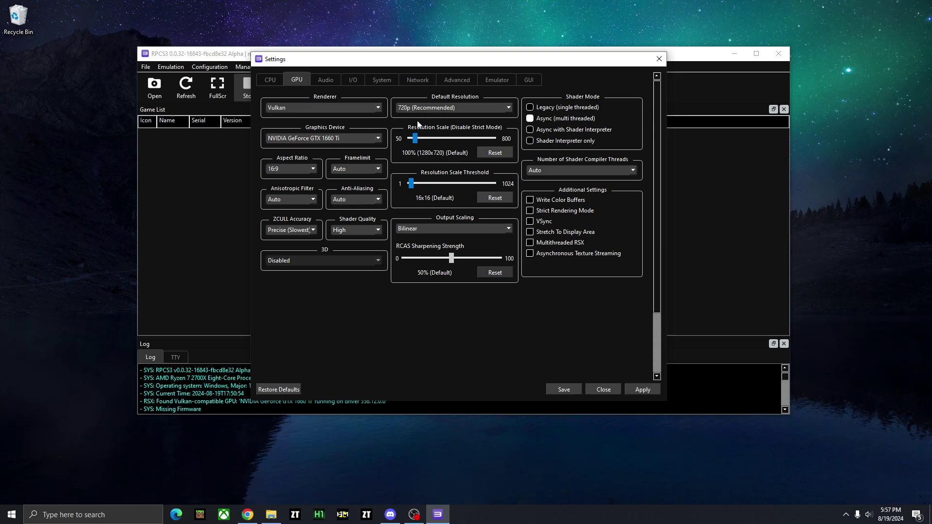
left_click_drag(416, 141, 422, 141)
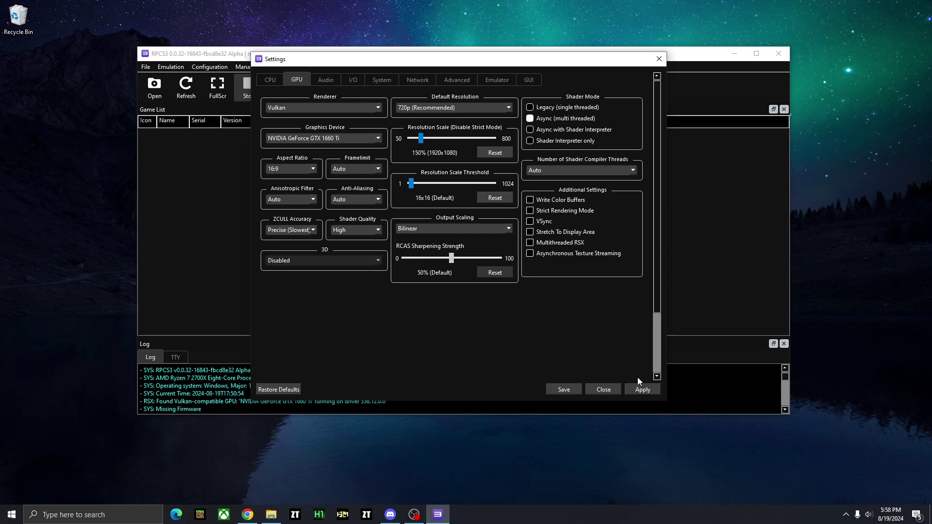
left_click(564, 390)
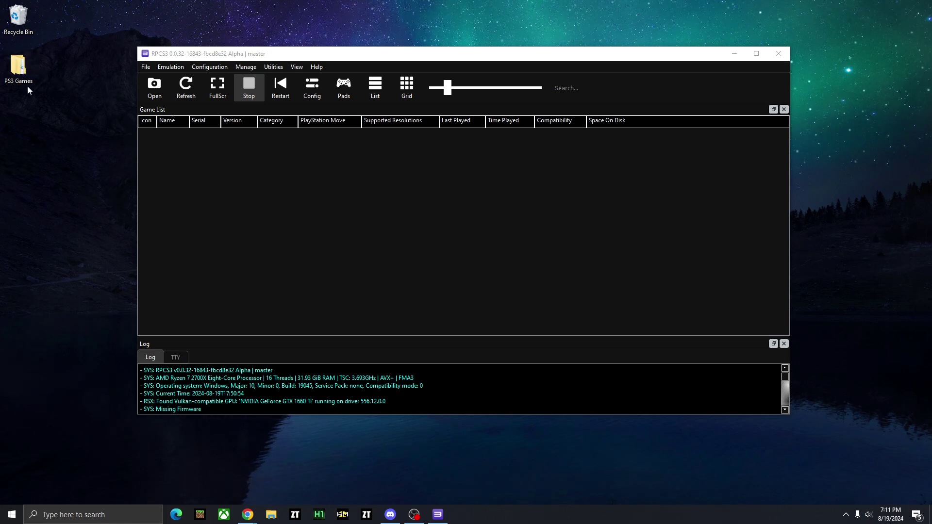
left_click(19, 67)
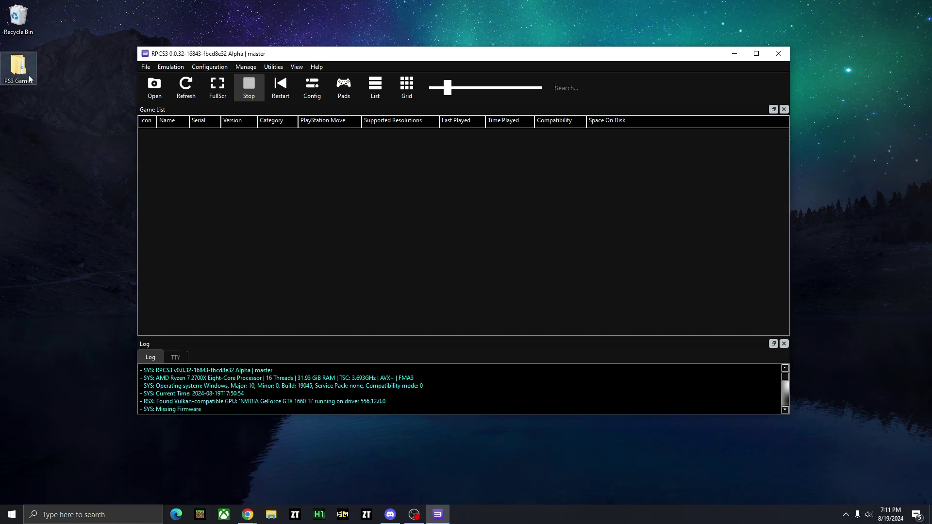
left_click(61, 83)
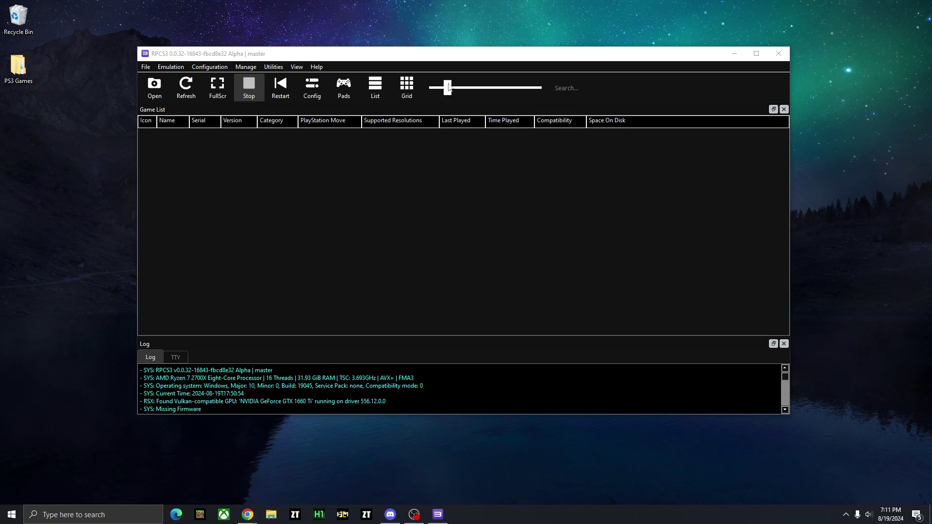
- Add the Desktop's PS3 Games folder to the game list and precompile caches for the detected software
left_click_drag(449, 55, 446, 55)
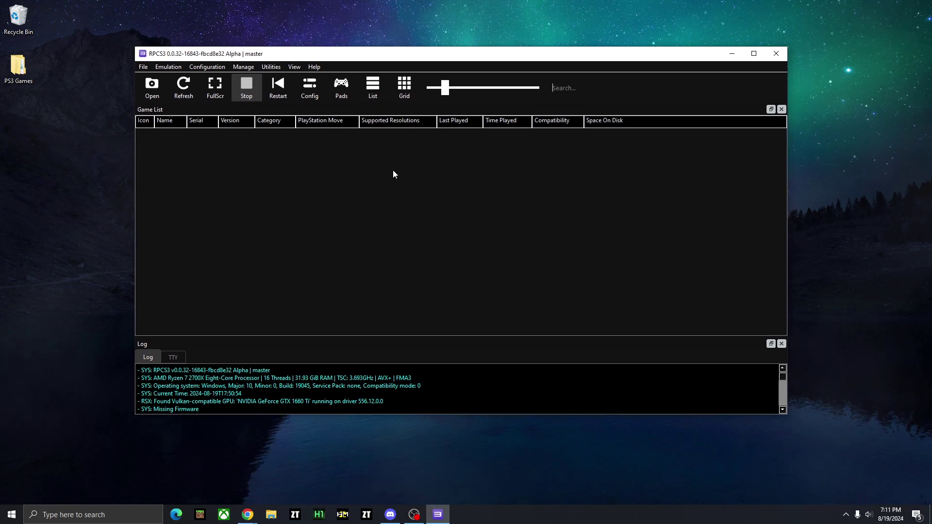
left_click(144, 69)
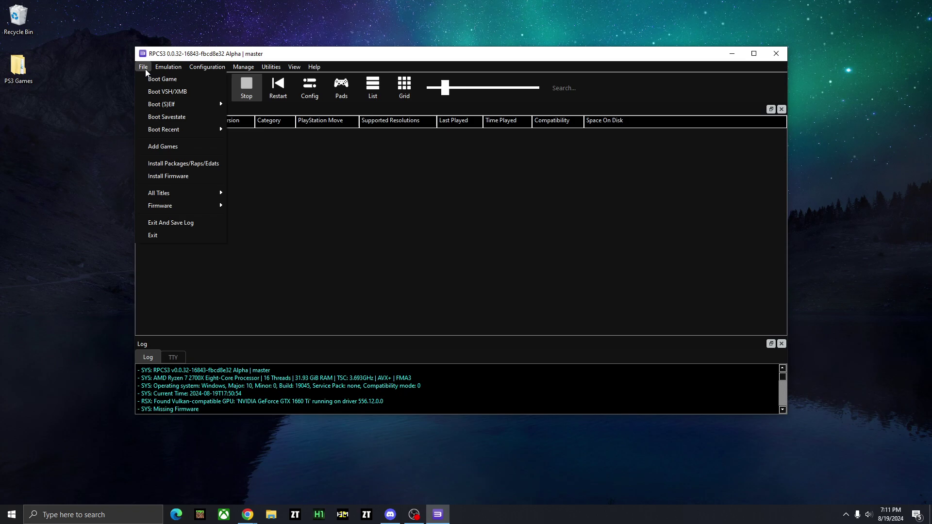
left_click(175, 146)
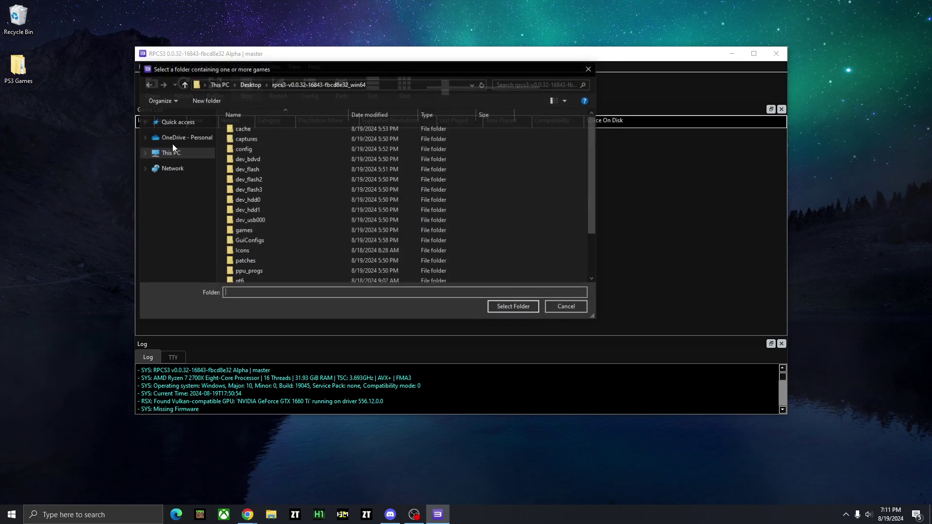
left_click(178, 176)
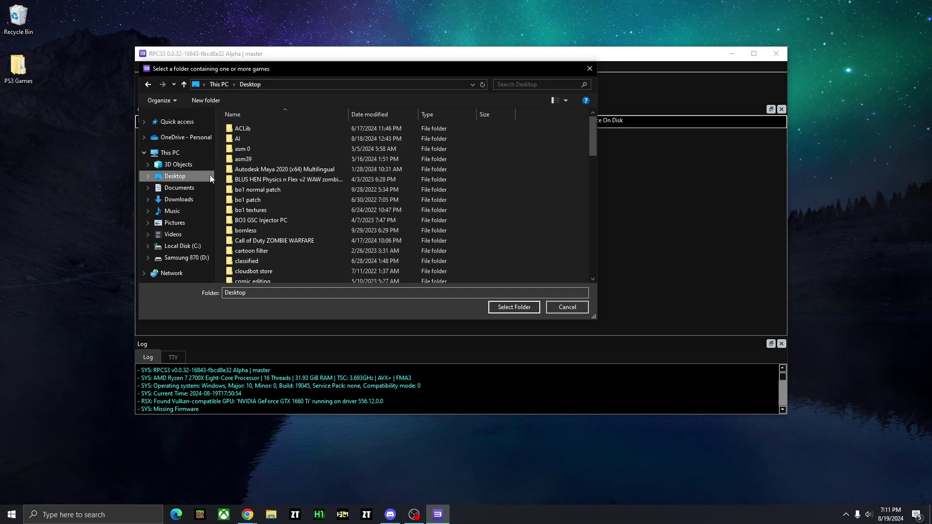
scroll(437, 175, "down", 12)
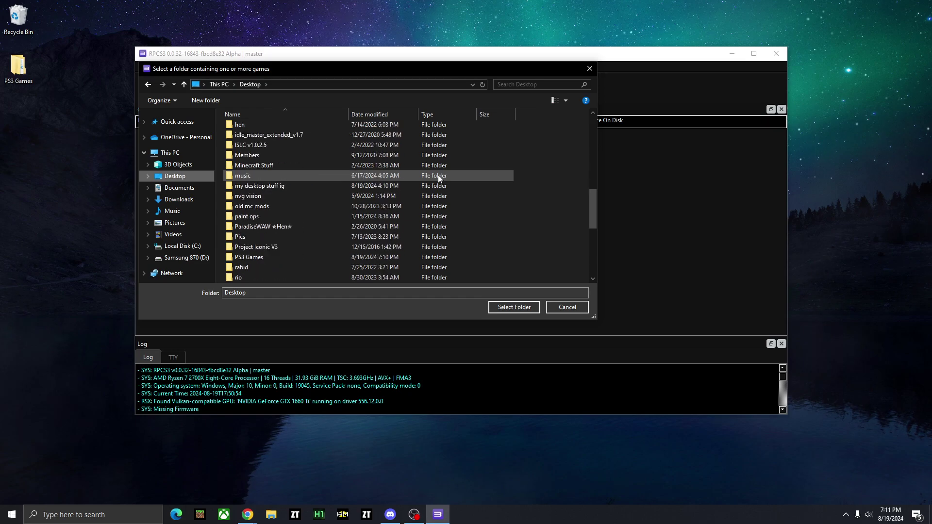
left_click(267, 196)
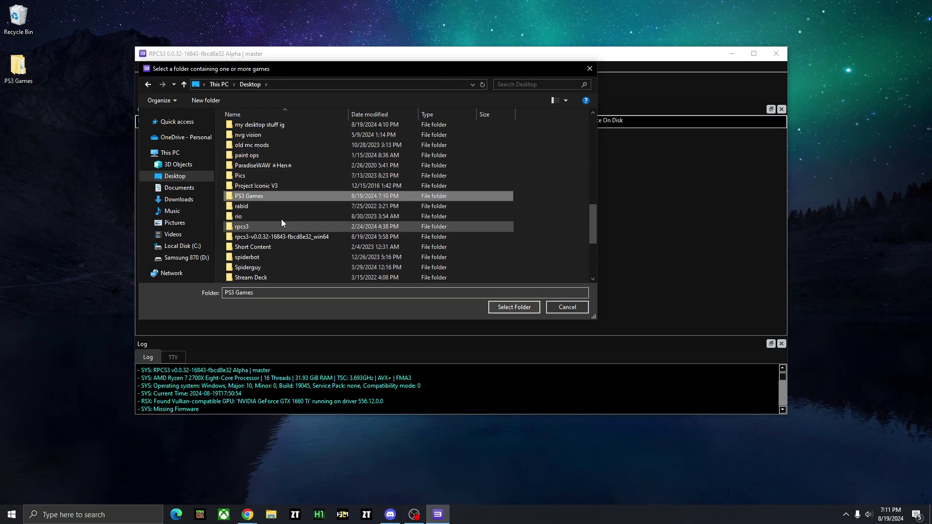
left_click(513, 307)
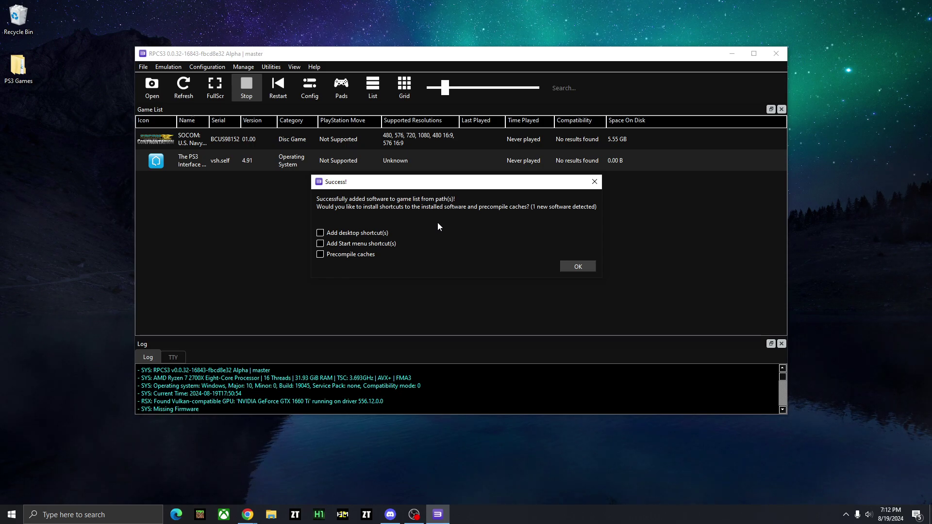
left_click(320, 255)
left_click(578, 266)
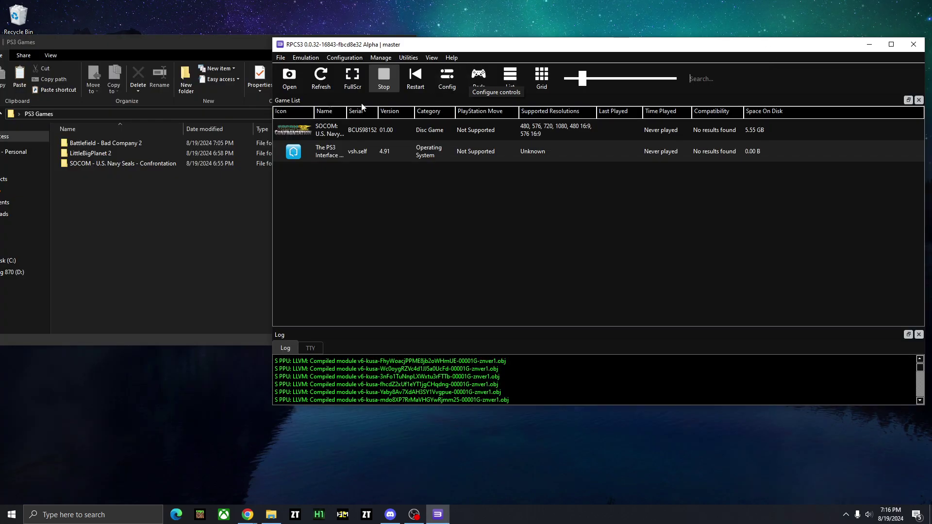
- Install Battlefield - Bad Company 2 in RPCS3 using the PKG and RAP files from its folder in PS3 Games
double_click(151, 146)
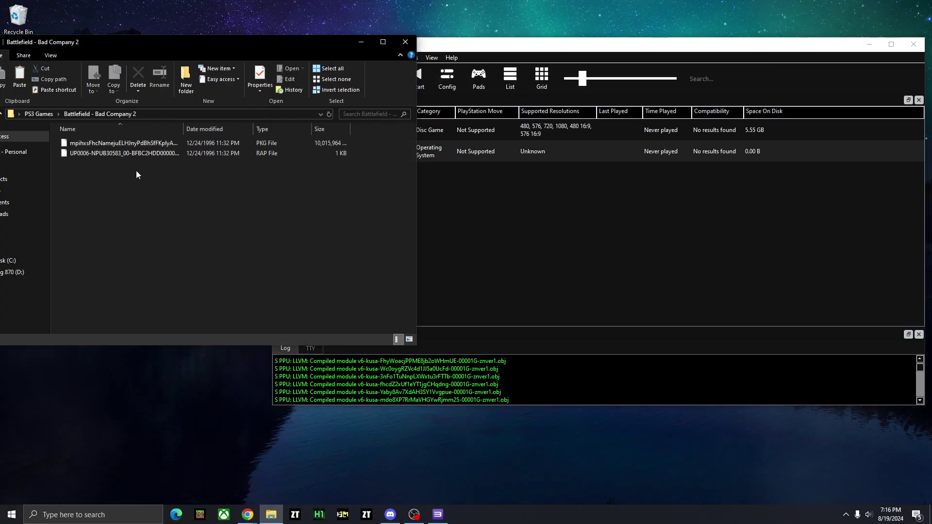
left_click_drag(196, 181, 520, 233)
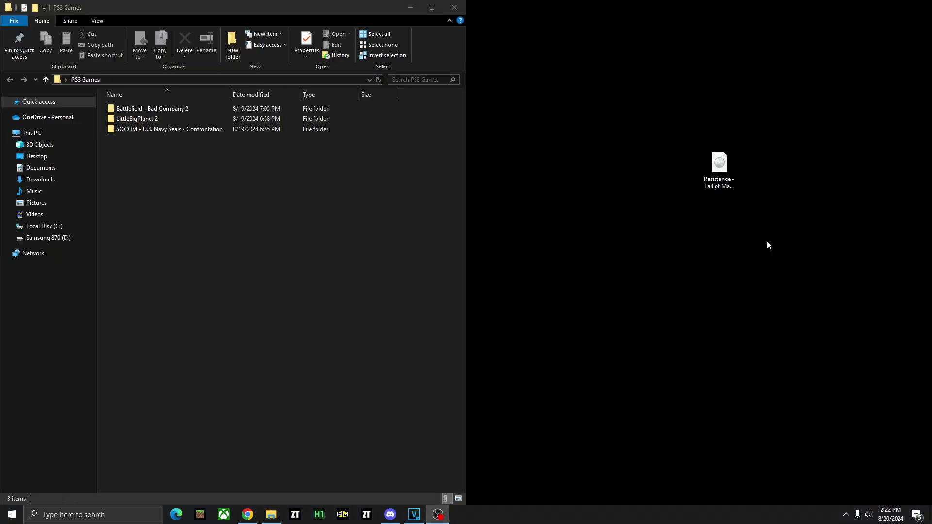
- Mount the Resistance - Fall of Man disc image with Windows Explorer and place its window beside the PS3 Games folder
left_click(726, 187)
right_click(719, 189)
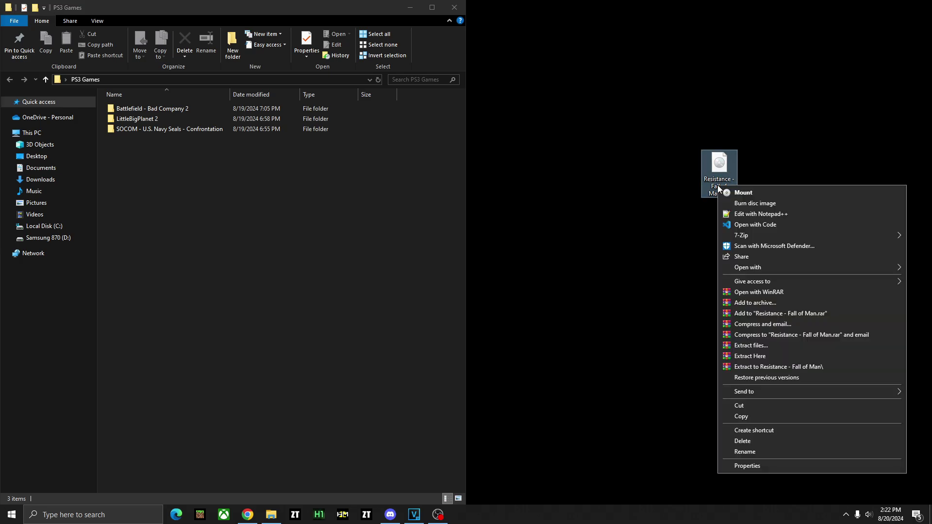
mouse_move(795, 269)
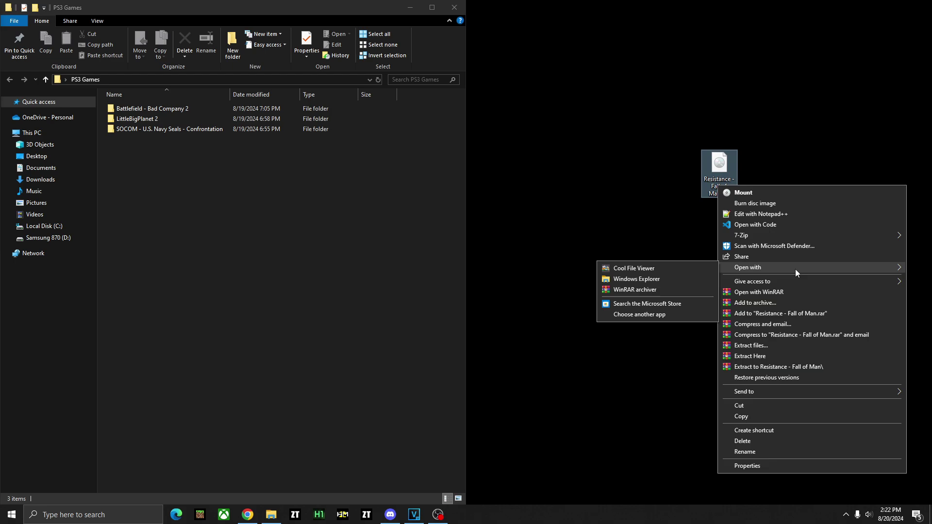
left_click(648, 283)
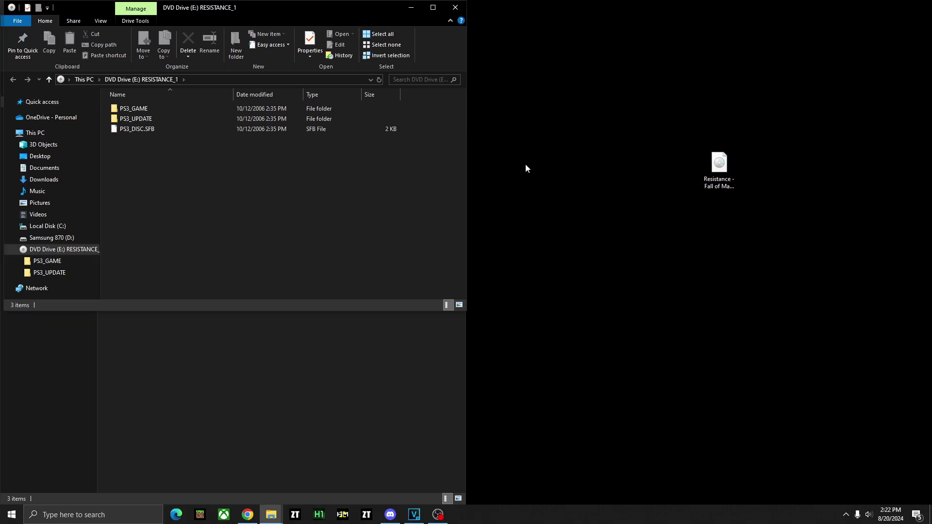
left_click_drag(358, 15, 803, 55)
- Create a folder named "Resistance - Fall of Man" inside PS3 Games and open it
left_click(206, 189)
right_click(174, 176)
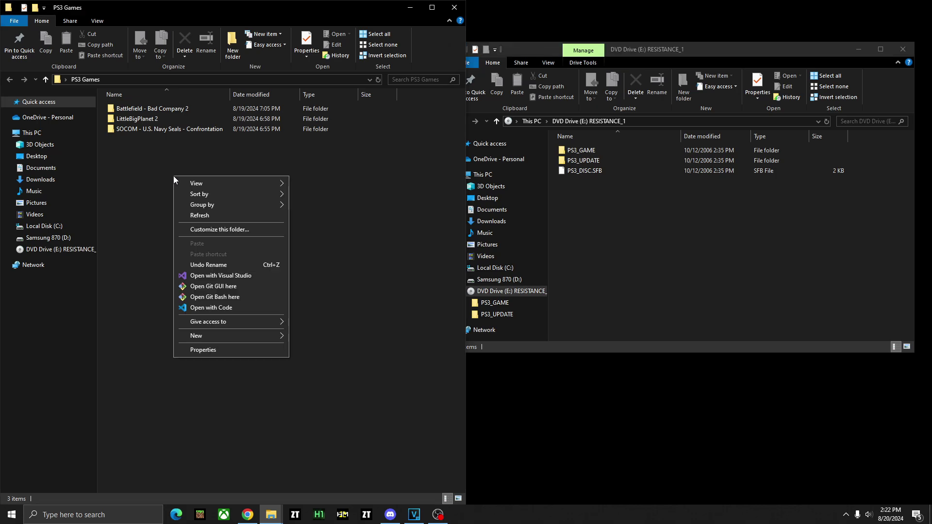
mouse_move(274, 339)
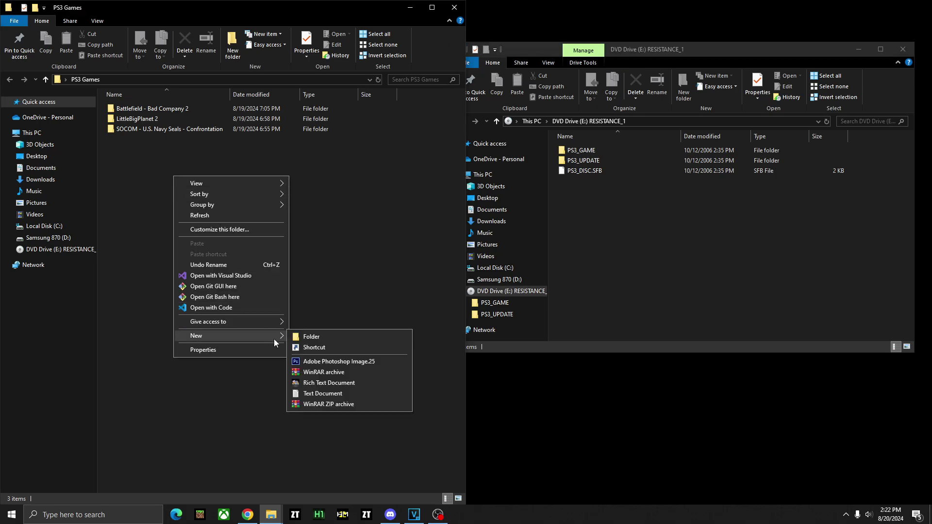
left_click(303, 338)
type("Resistance - Fall of Man")
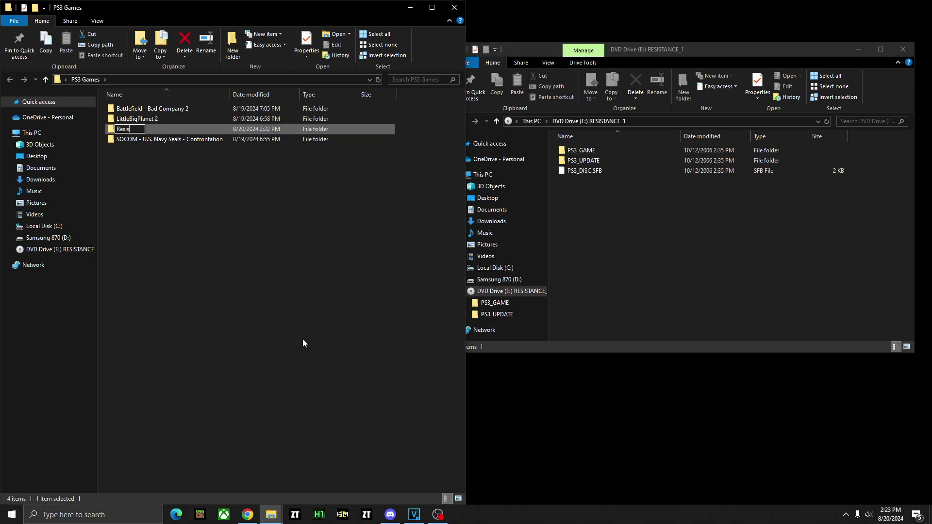
key("Return")
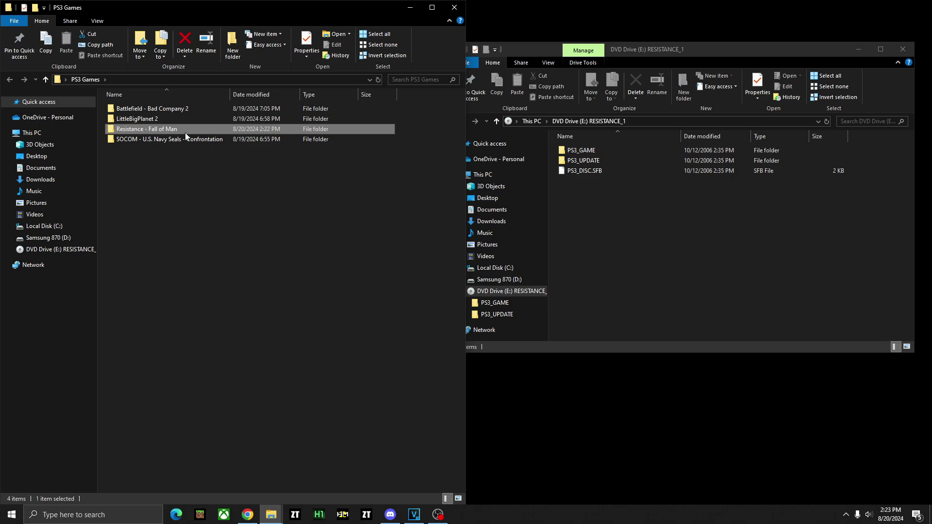
double_click(159, 129)
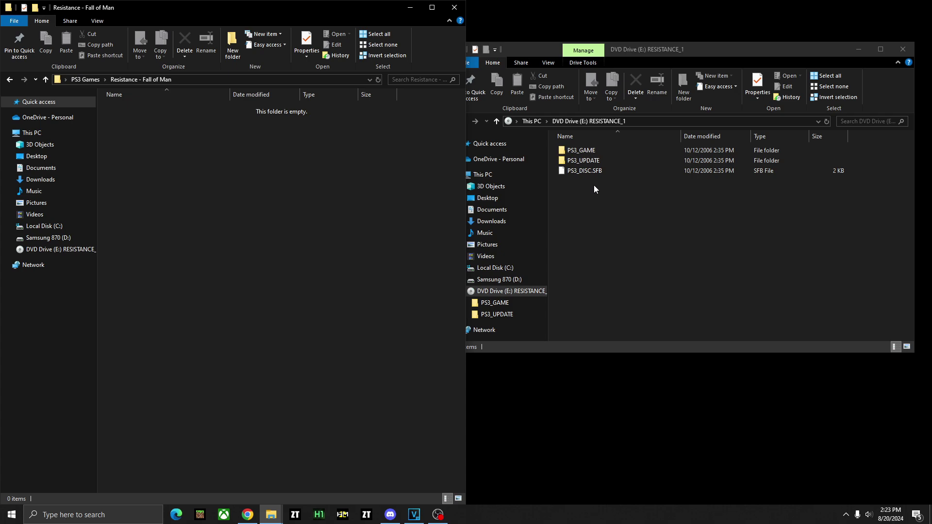
- Copy PS3_GAME, PS3_UPDATE and PS3_DISC.SFB from the mounted disc into the Resistance - Fall of Man folder
left_click_drag(593, 185, 200, 179)
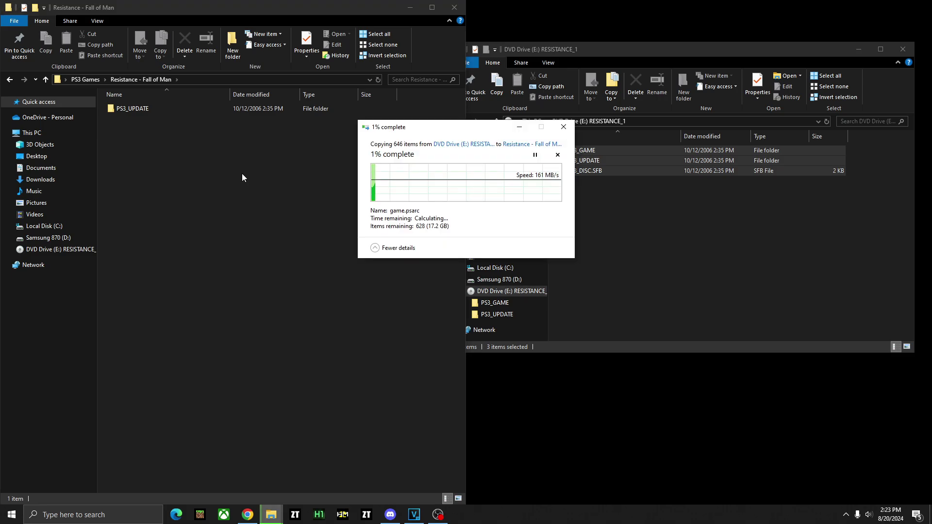
left_click_drag(483, 127, 302, 120)
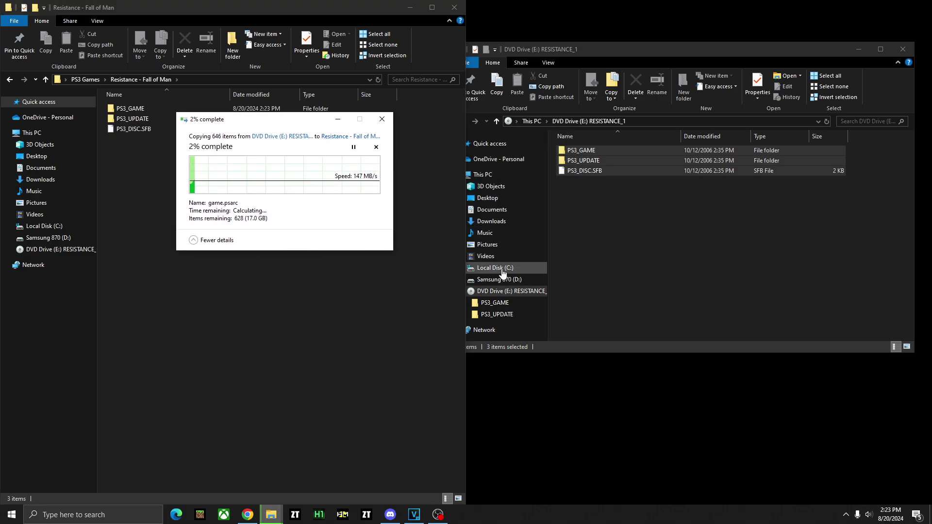
- Bring up the Eject option for the mounted RESISTANCE_1 drive without using it, and close the drive's window
left_click(498, 291)
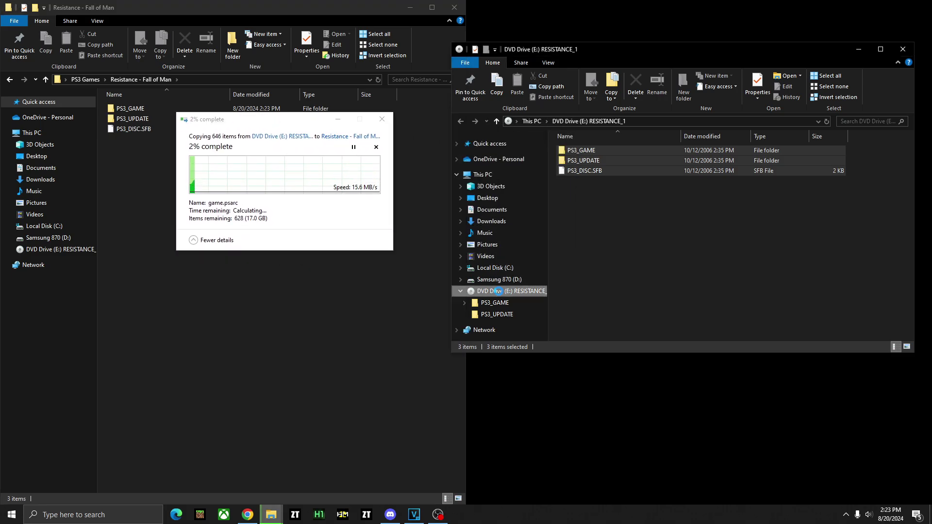
right_click(499, 291)
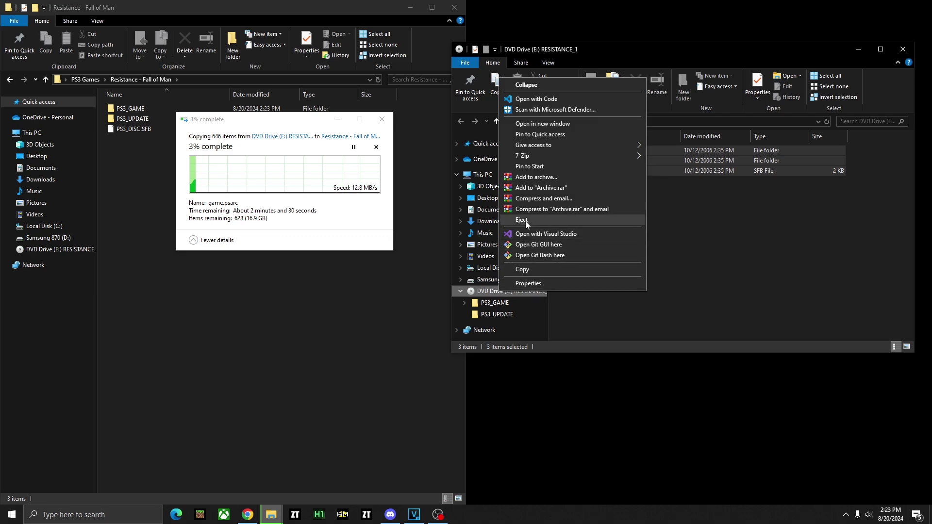
left_click(653, 232)
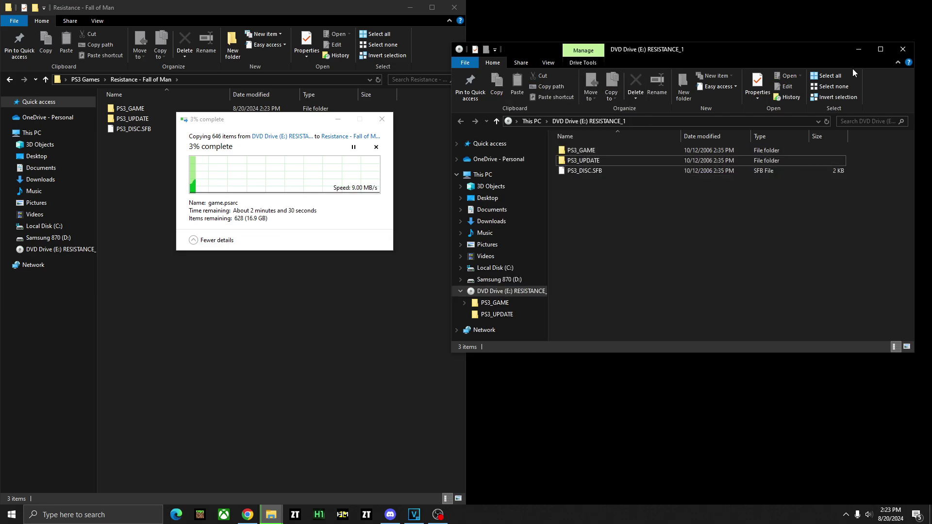
left_click(902, 49)
left_click_drag(275, 118, 299, 113)
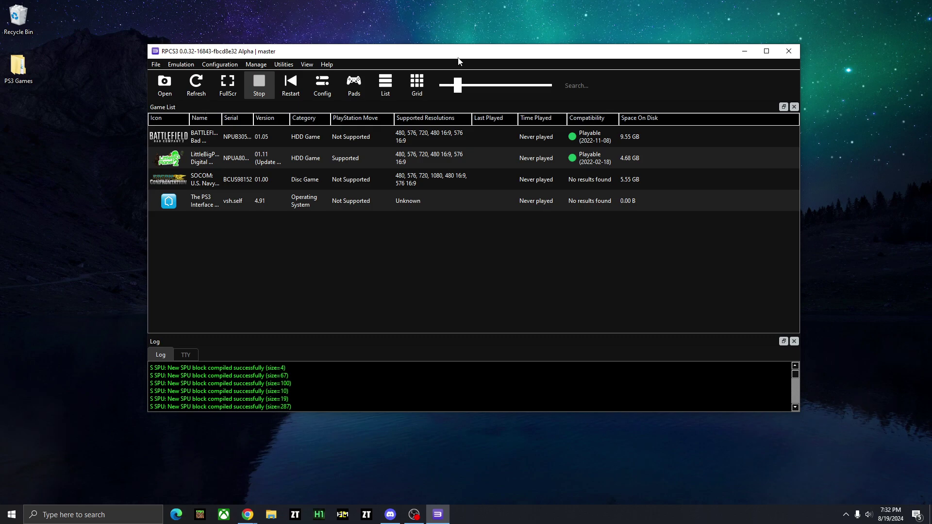
- Compare the list and grid views, keep the game list in grid view, and enlarge the game icons
left_click(409, 80)
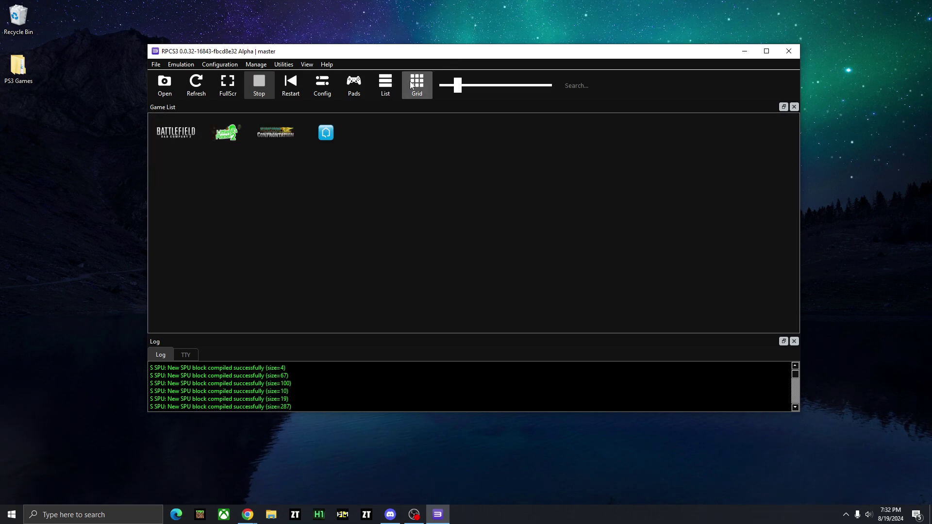
left_click(391, 85)
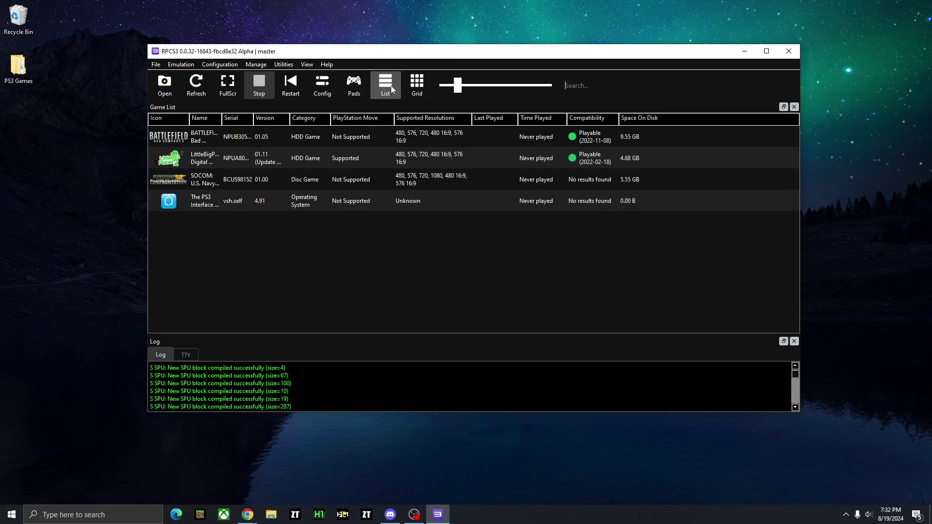
left_click(412, 87)
left_click_drag(457, 86, 498, 94)
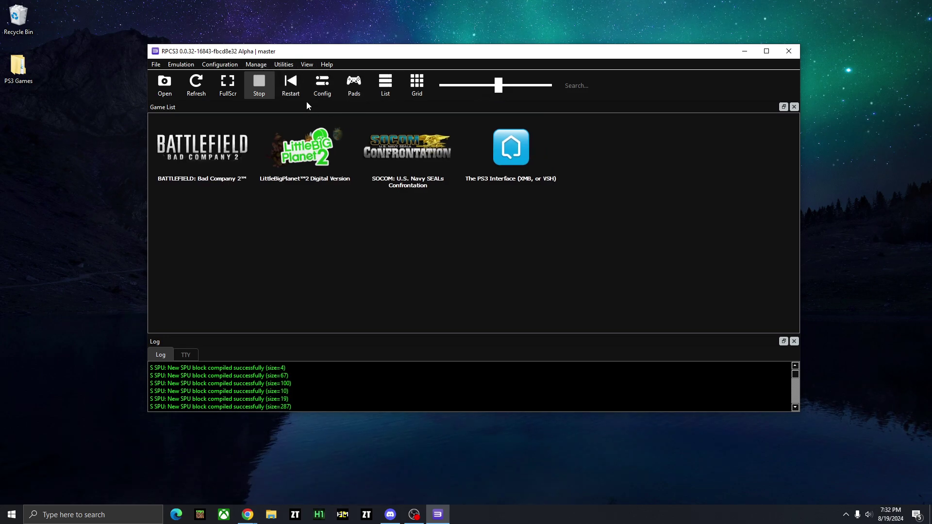
- Open the Game Patches manager, update to the newest patches, and close the manager
left_click(256, 64)
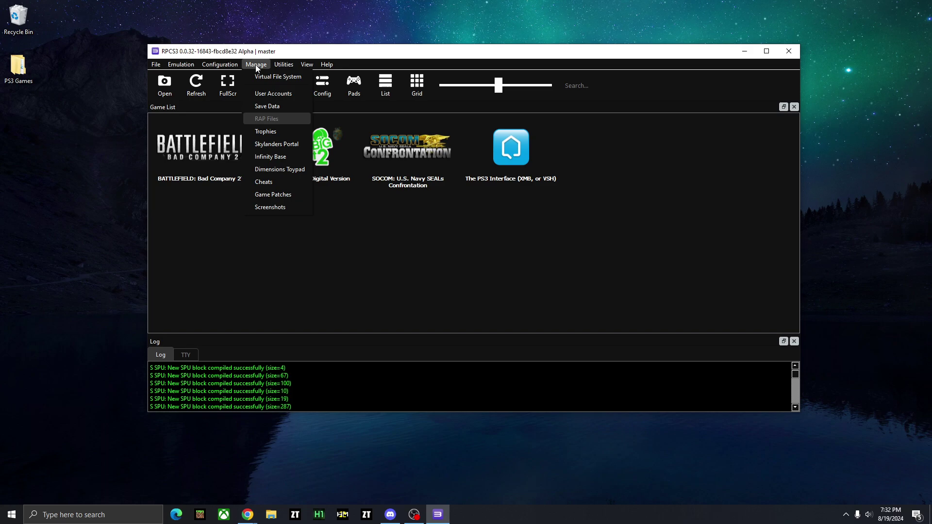
left_click(282, 195)
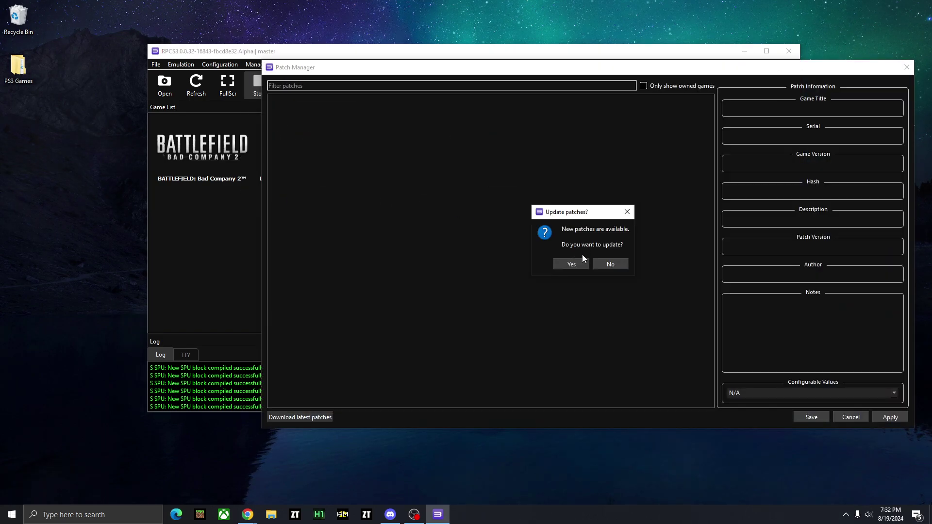
left_click(576, 267)
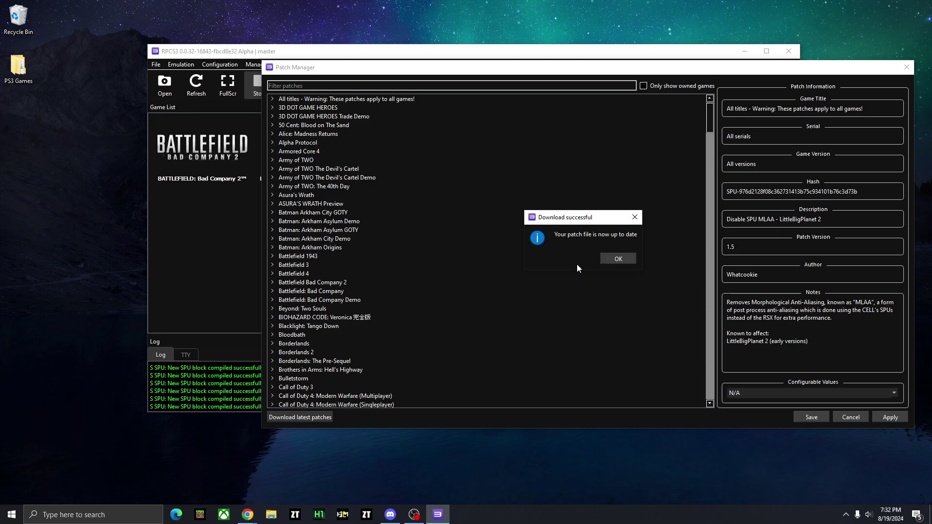
left_click(616, 259)
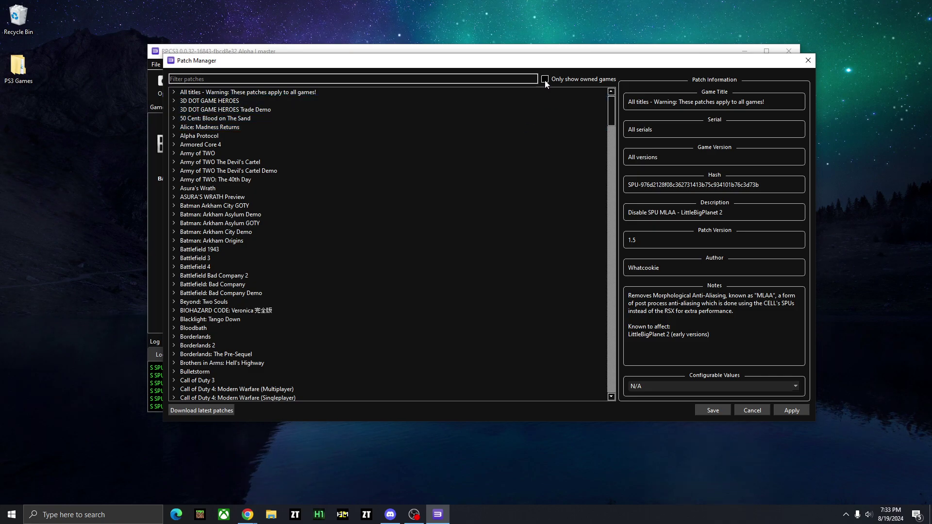
key("Escape")
- Boot The PS3 Interface (XMB, or VSH) from the game list and look over its Game category
left_click(226, 206)
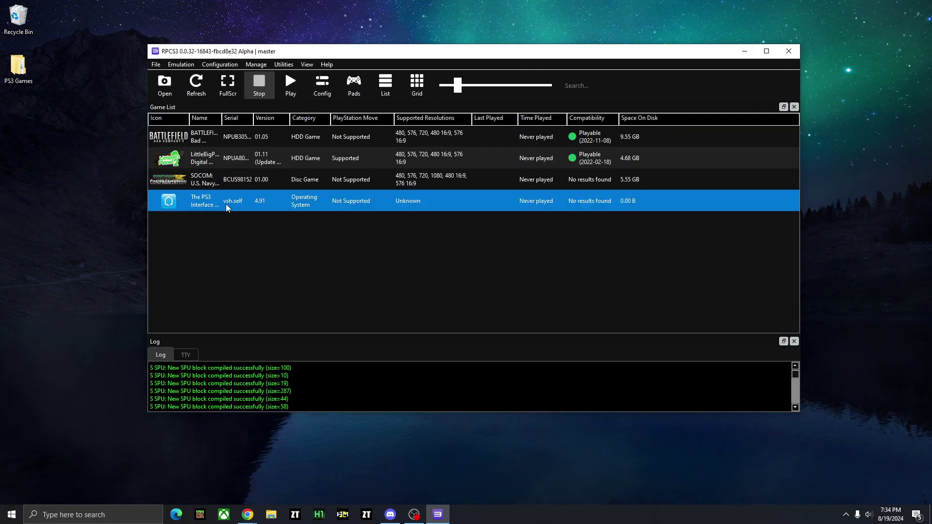
left_click(291, 85)
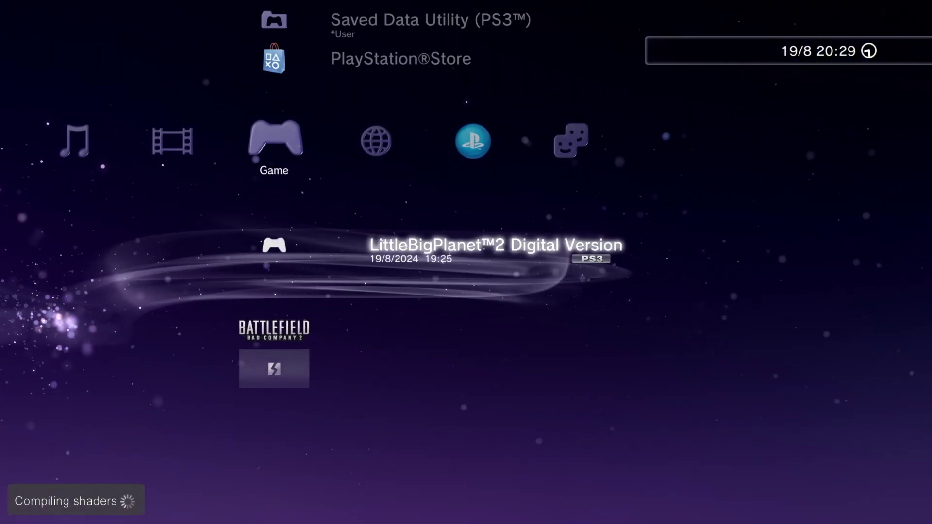
key("Right")
key("Left")
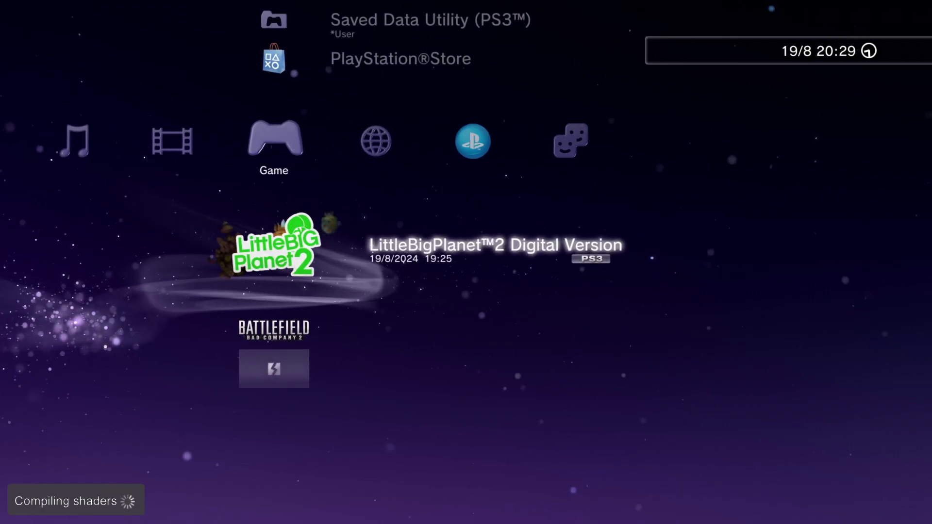
key("Left")
key("Right")
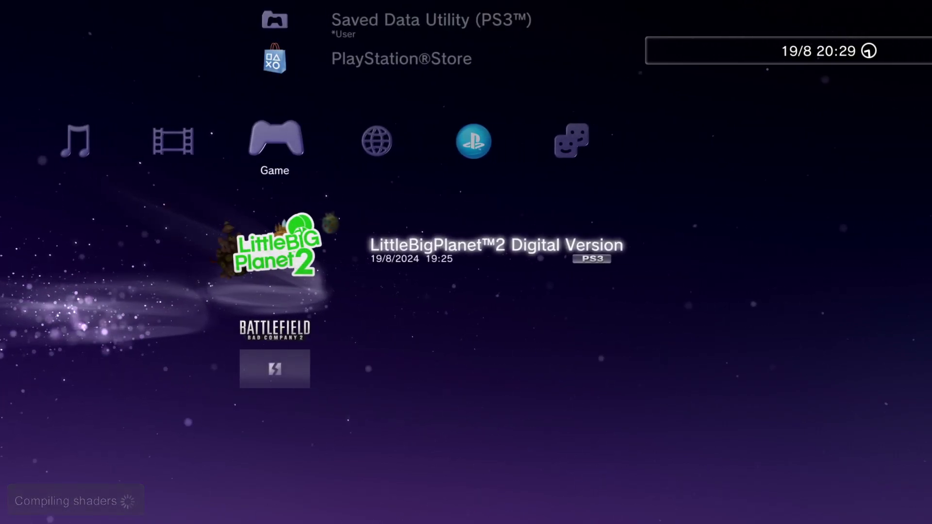
- Look through the XMB categories around Game and PlayStation Network, and return to the Game category
key("Right")
key("Right")
key("Right")
key("Left")
key("Left")
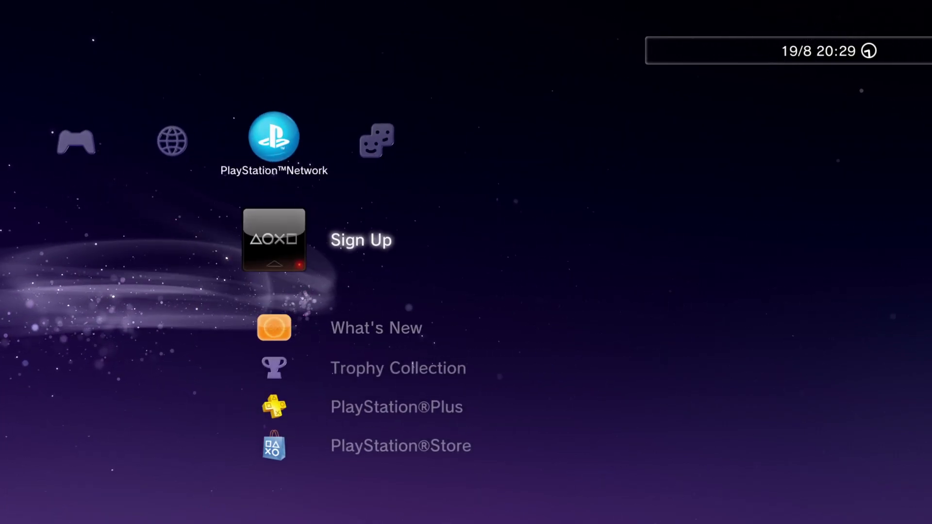
key("Left")
key("Left")
key("Right")
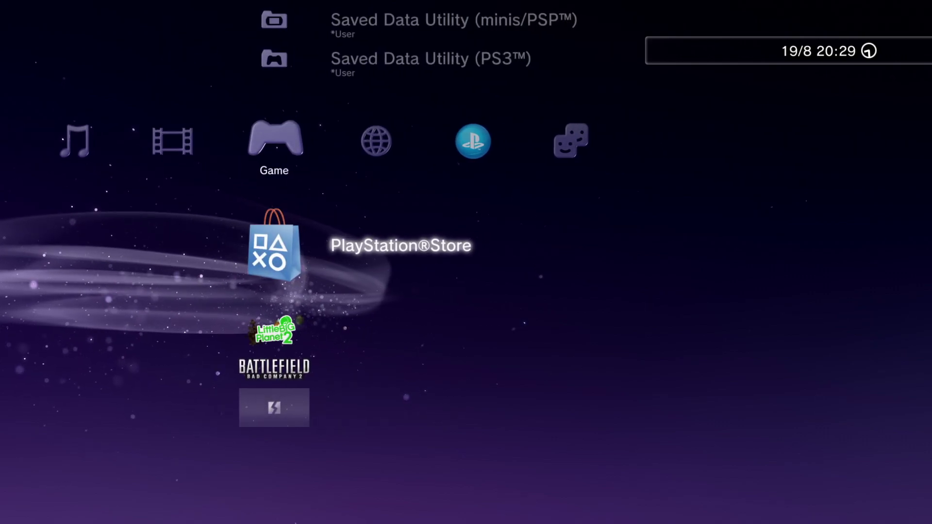
key("Left")
key("Right")
- Look over the installed games in the XMB's Game category, and move on through the categories after it
key("Down")
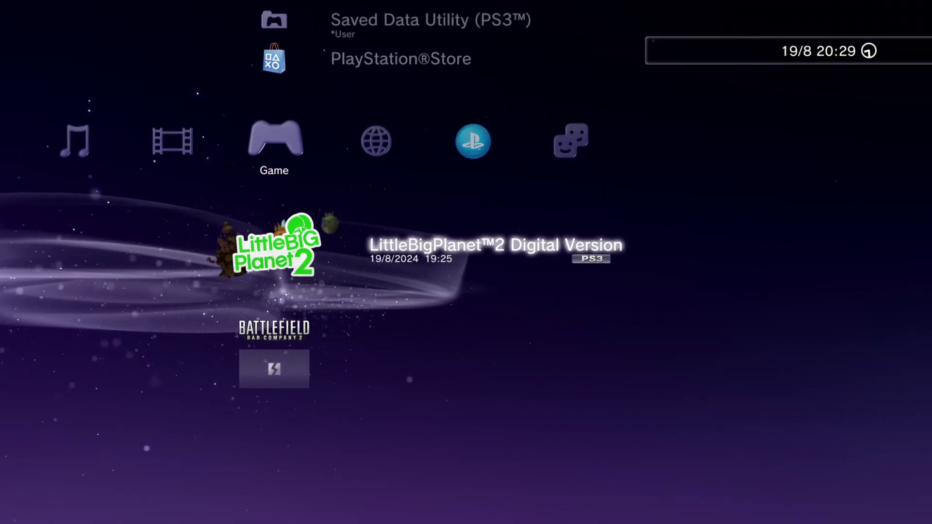
key("Down")
key("Right")
key("Right")
key("Right")
key("Right")
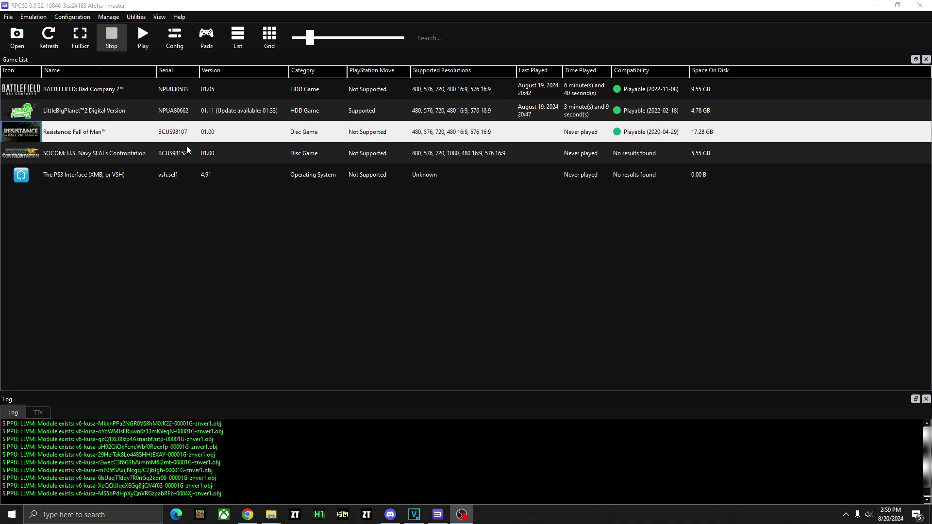
- Boot Resistance: Fall of Man from the game list
right_click(118, 134)
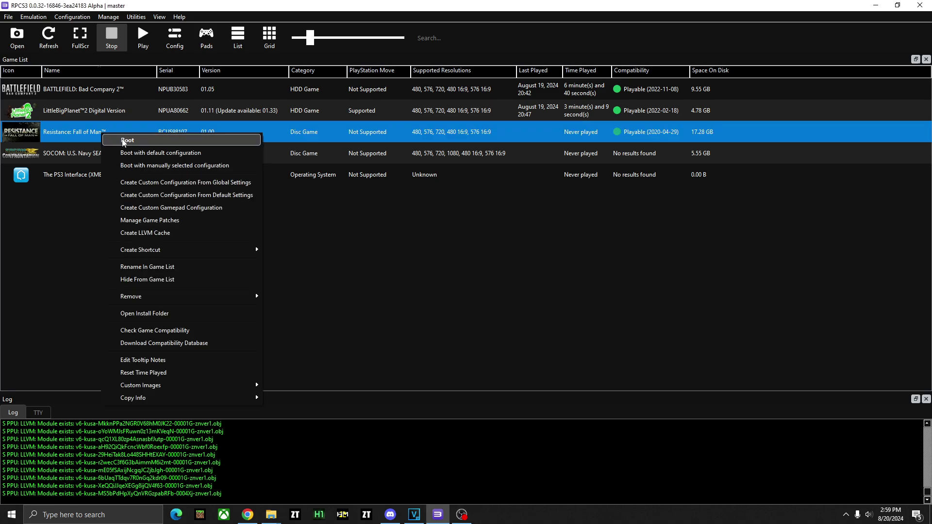
left_click(123, 139)
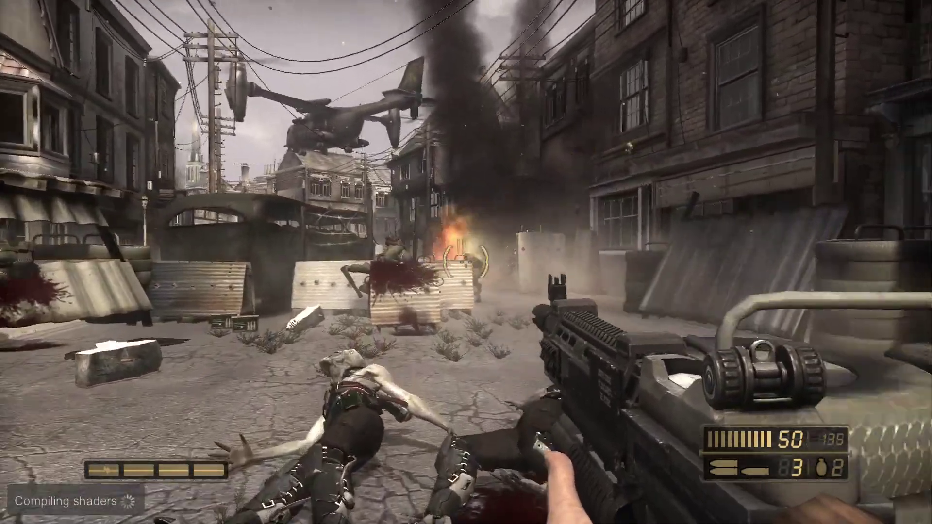
key("w")
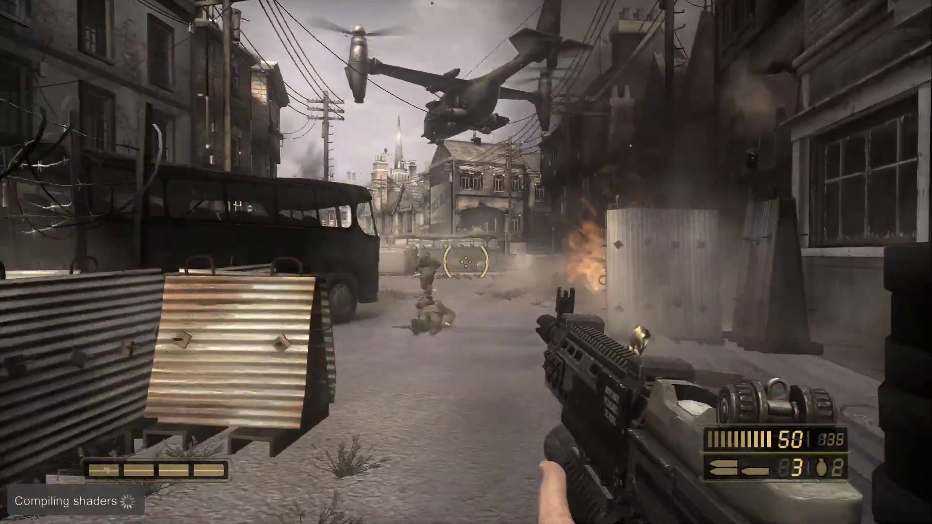
key("w")
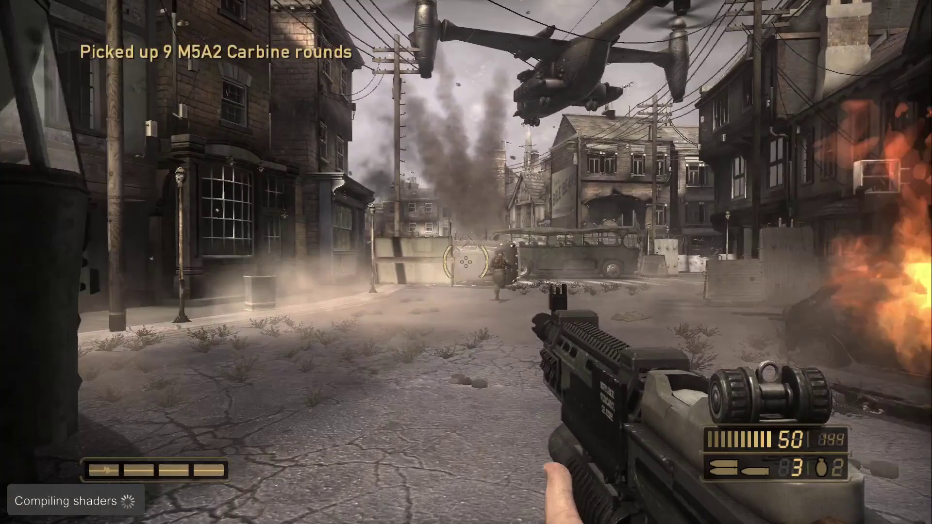
key("w")
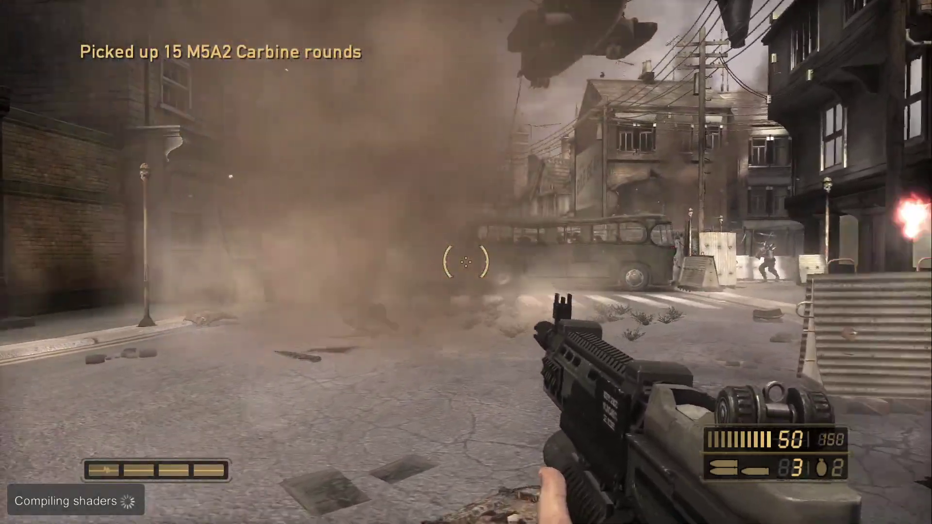
key("w")
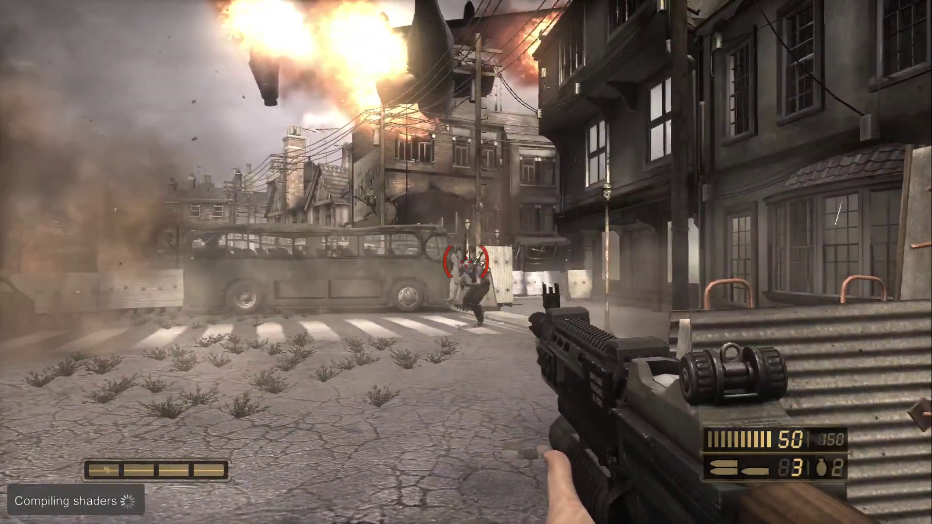
left_click(466, 262)
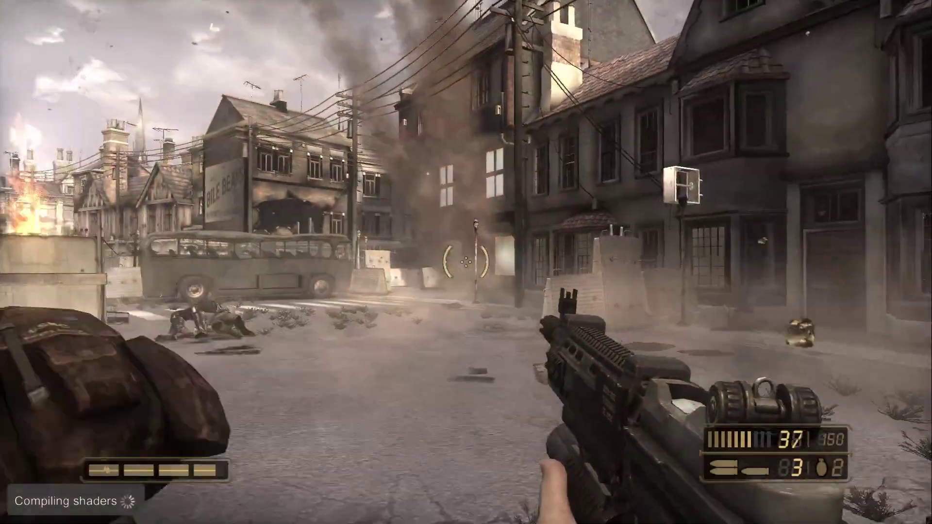
key("w")
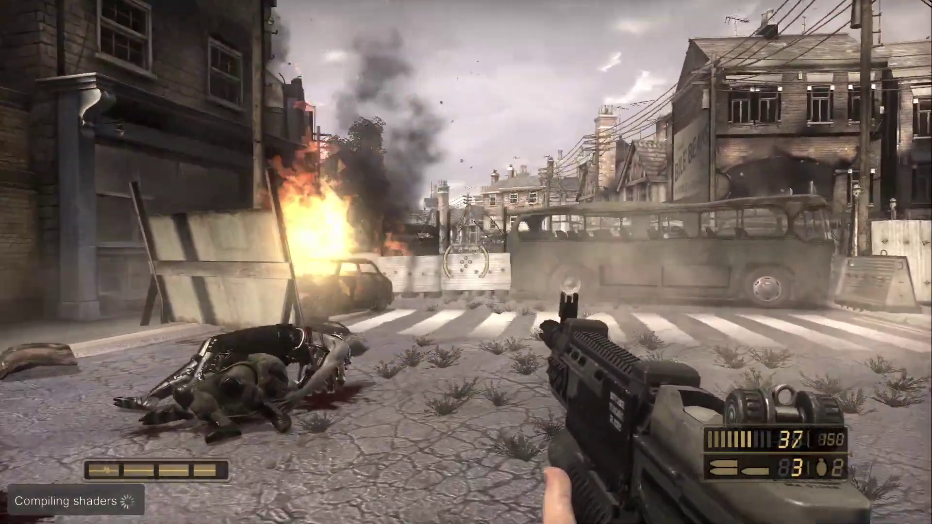